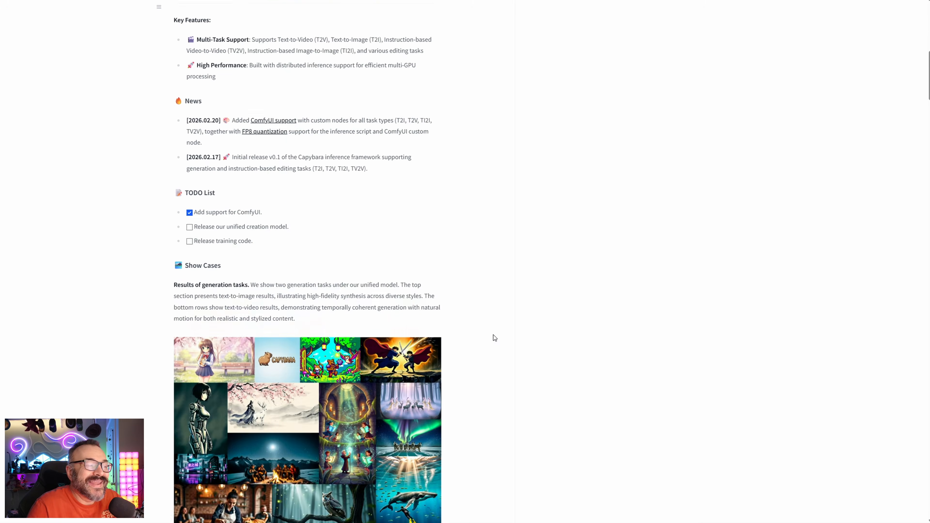
Read the Capybara project page from its key features and news through to the show cases.
scroll(492, 336, down, 15)
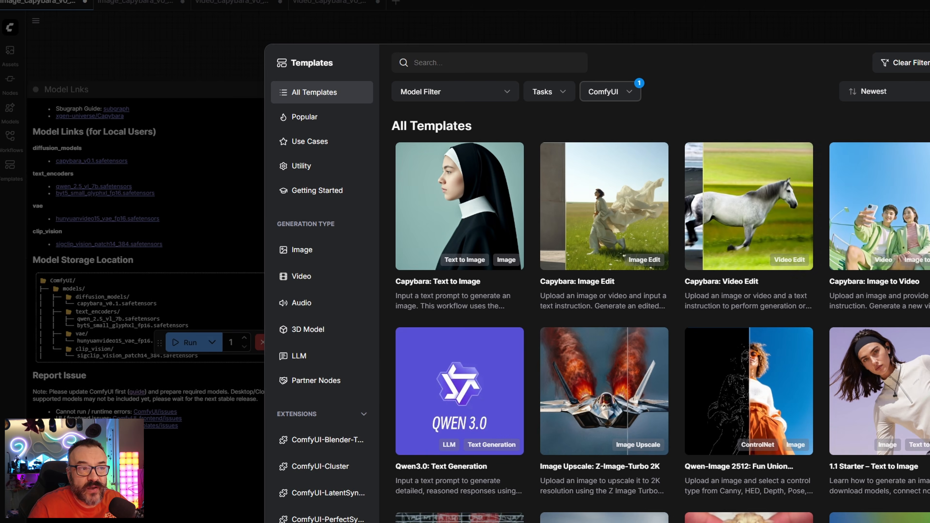
Close the template browser and open the About ComfyUI information.
click(715, 50)
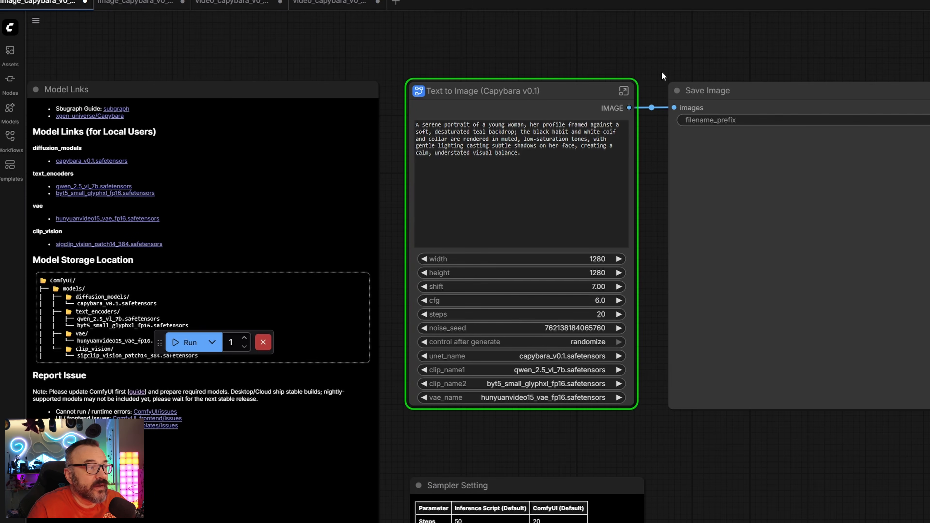
click(12, 33)
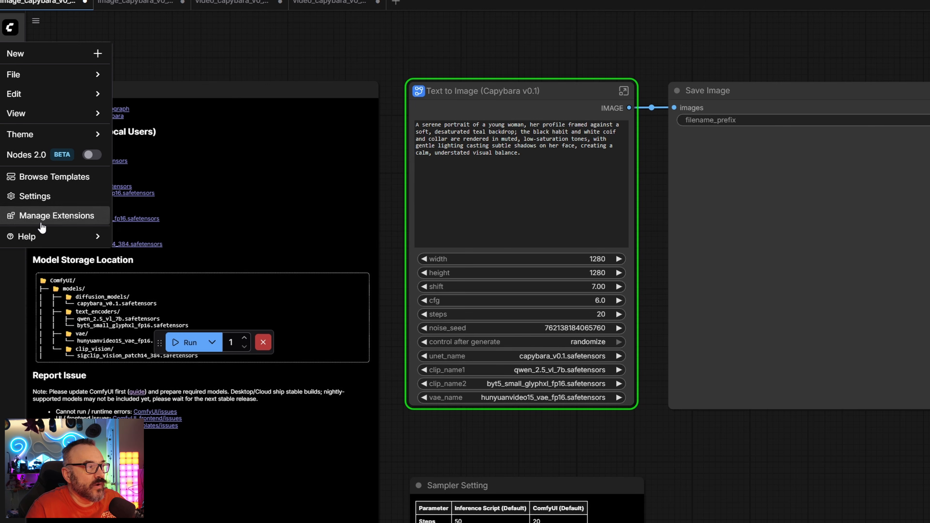
mouse_move(41, 236)
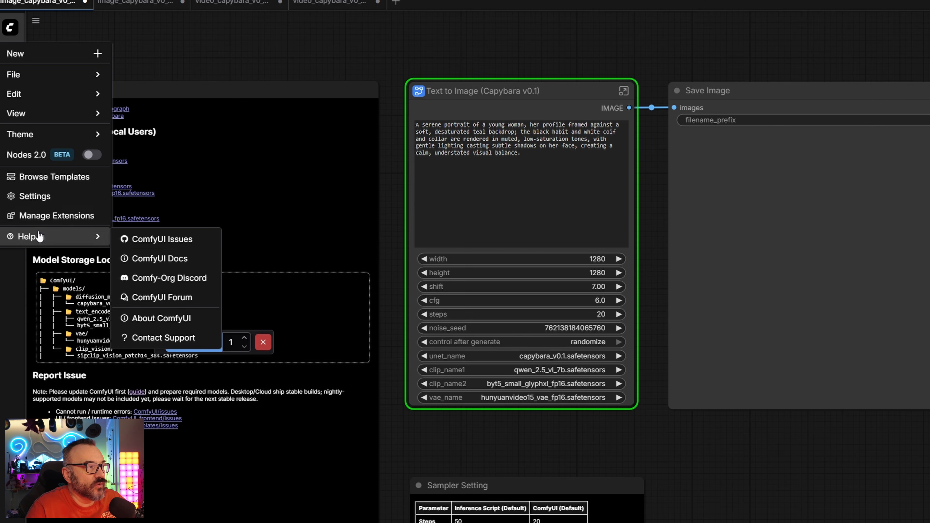
click(182, 323)
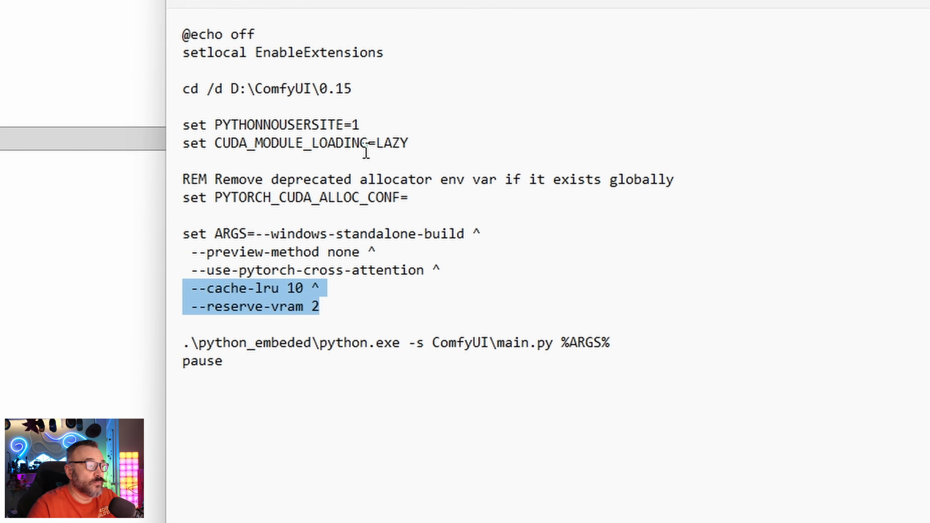
Examine the ComfyUI launch script, highlighting the --preview-method none, --use-pytorch-cross-attention, --cache-lru 10 and --reserve-vram 2 arguments in turn.
click(377, 418)
drag(726, 373, 183, 31)
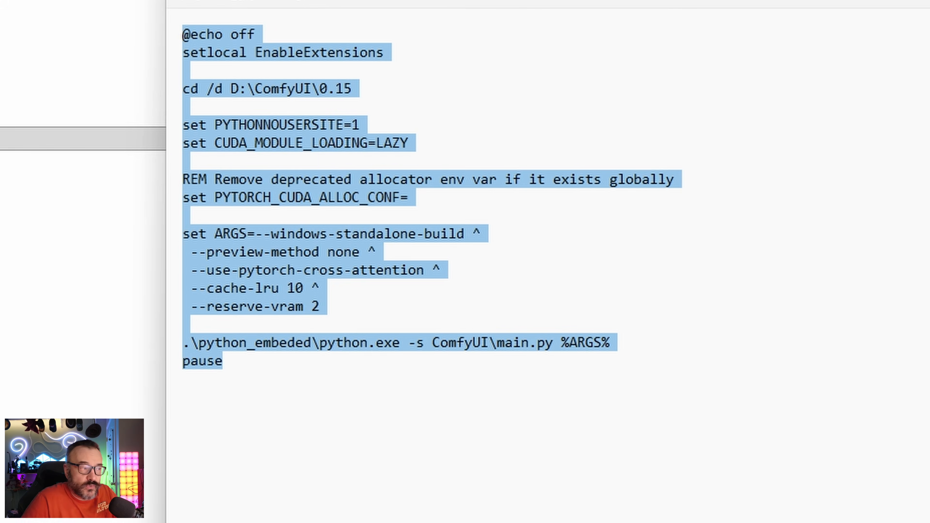
click(590, 332)
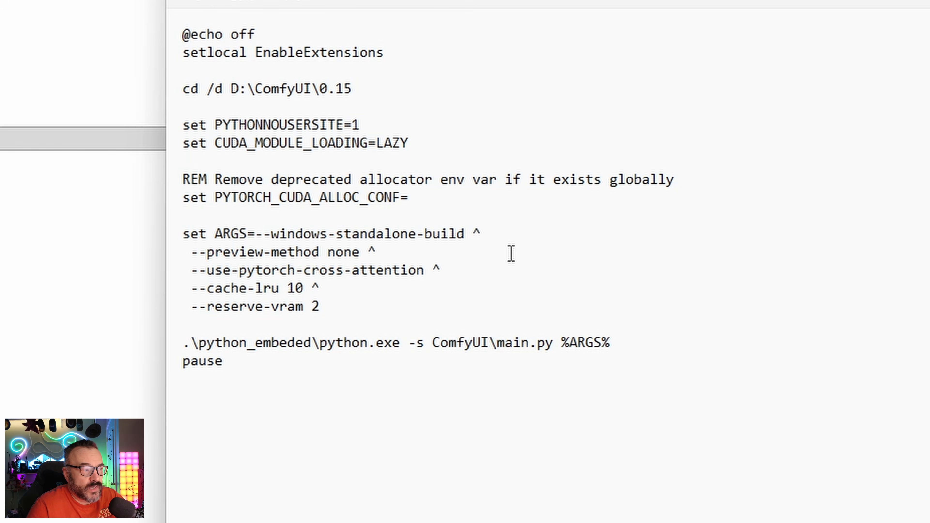
drag(403, 253, 303, 246)
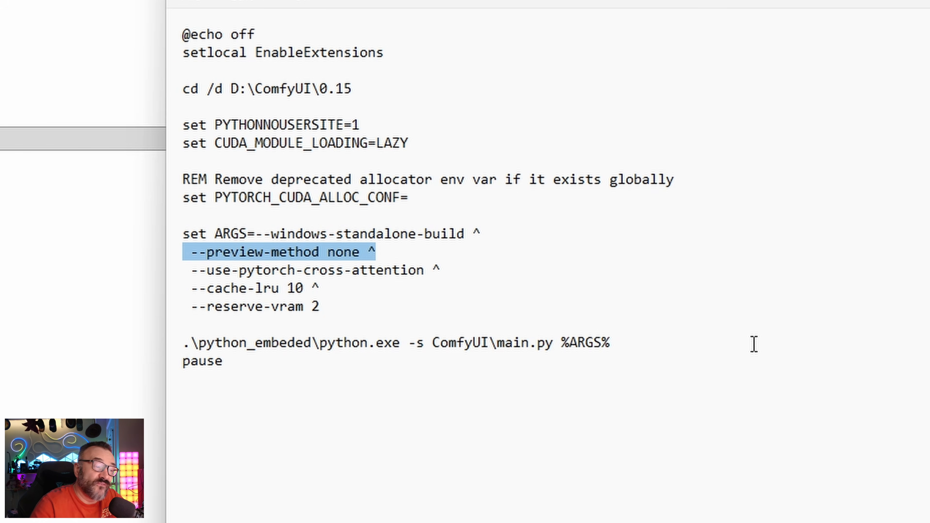
click(282, 270)
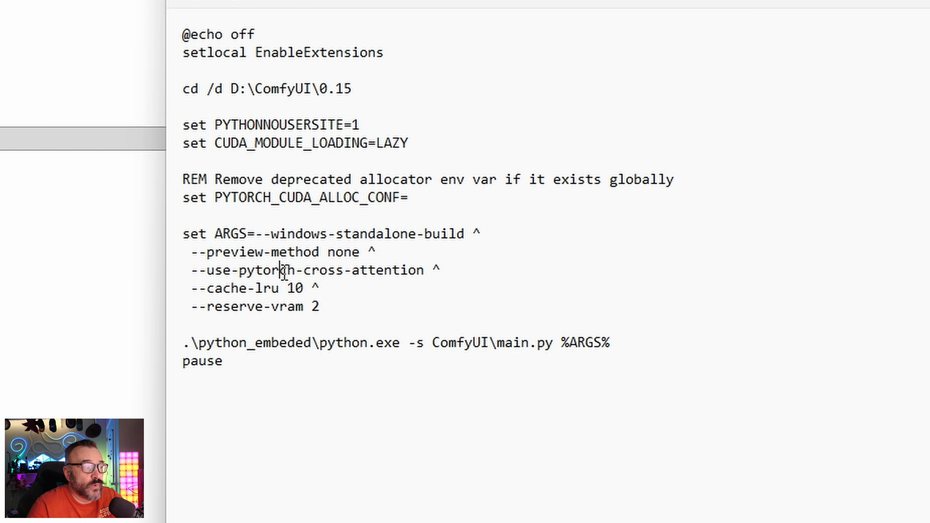
drag(443, 270, 194, 284)
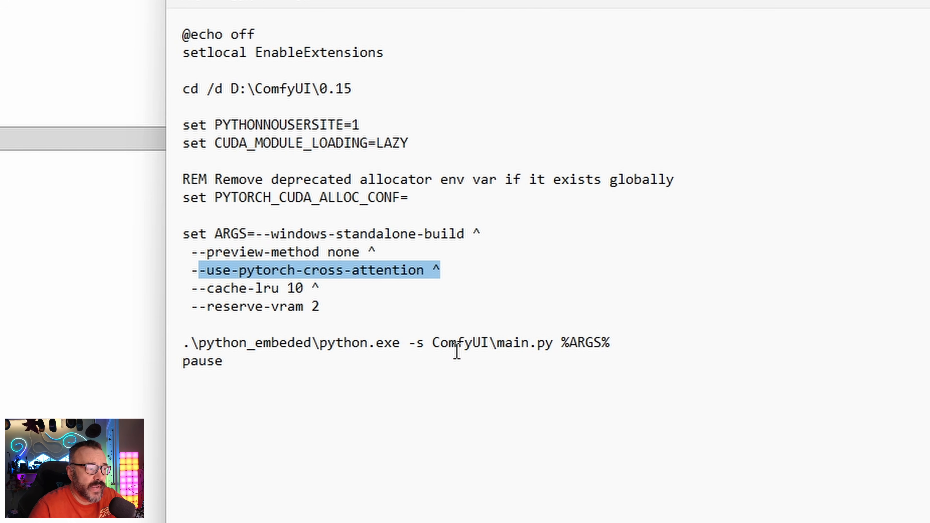
drag(366, 292, 199, 292)
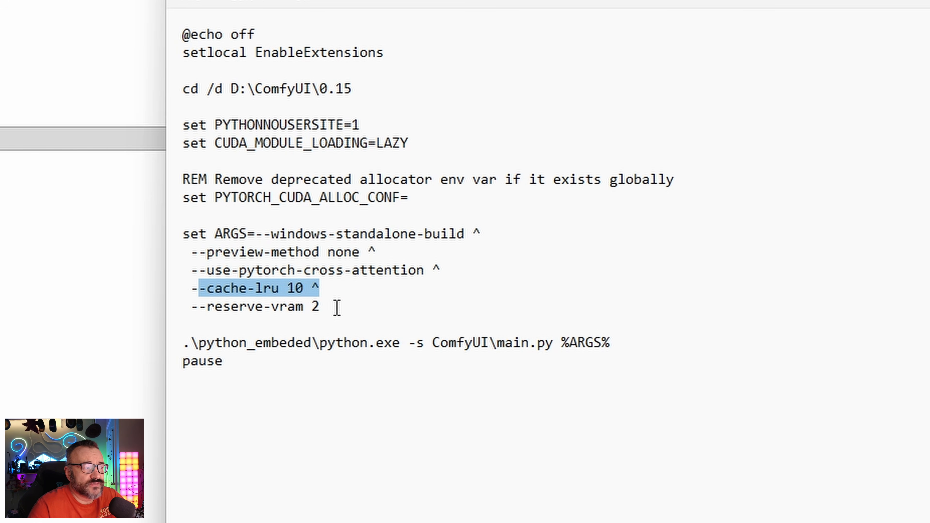
drag(353, 307, 178, 307)
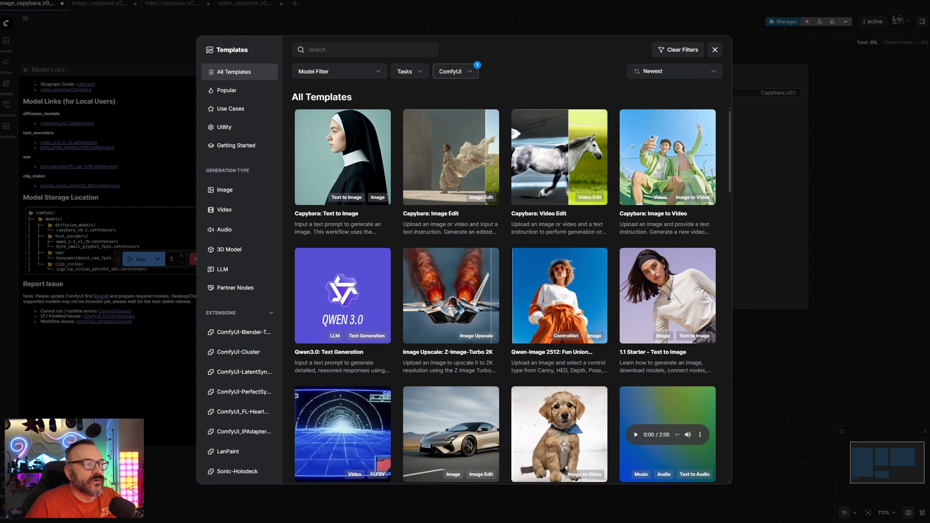
Close the template browser and inspect the node settings of the Capybara image edit workflow.
click(827, 232)
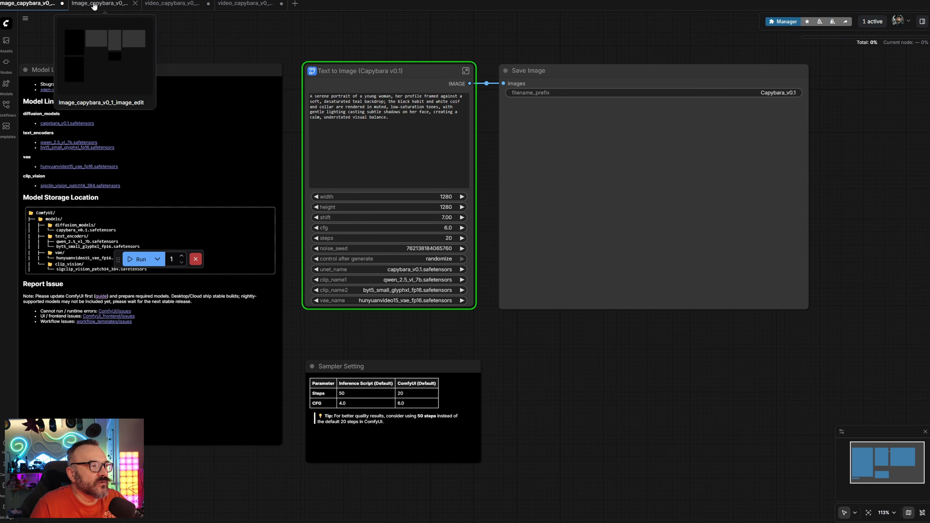
click(88, 10)
scroll(165, 164, up, 5)
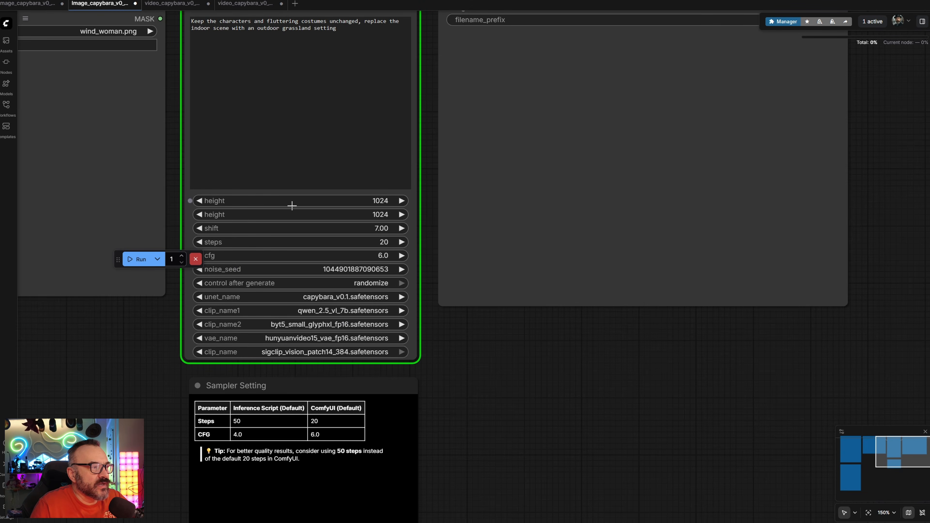
scroll(214, 189, up, 1)
drag(517, 370, 700, 396)
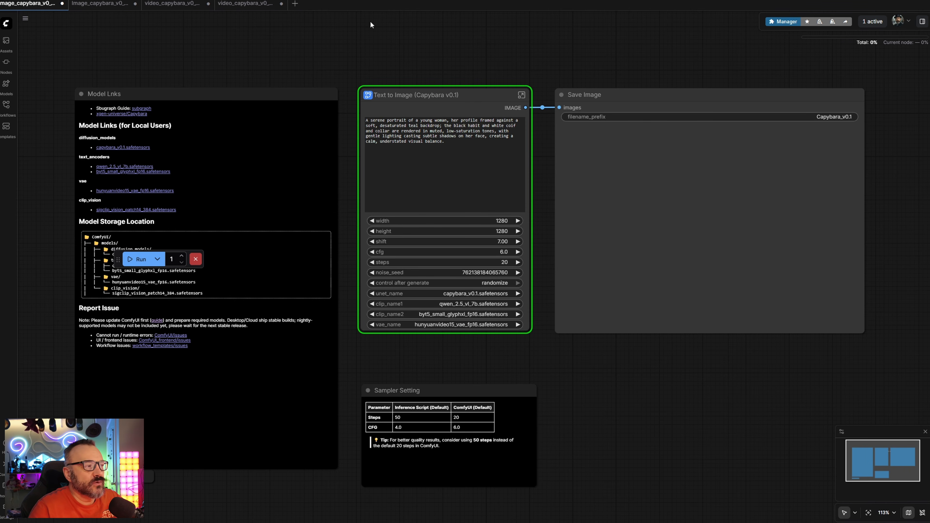
Look over the Capybara workflows in the template browser and check the server's console output.
click(10, 134)
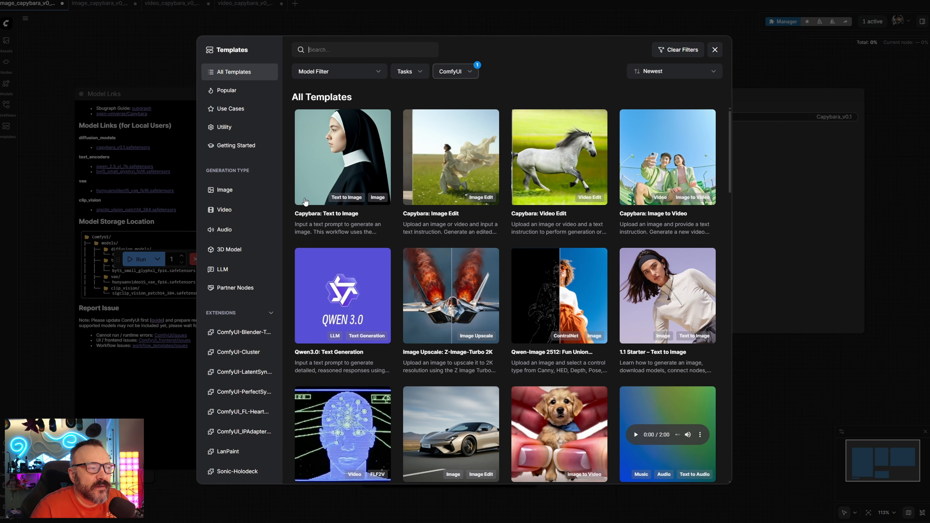
click(344, 225)
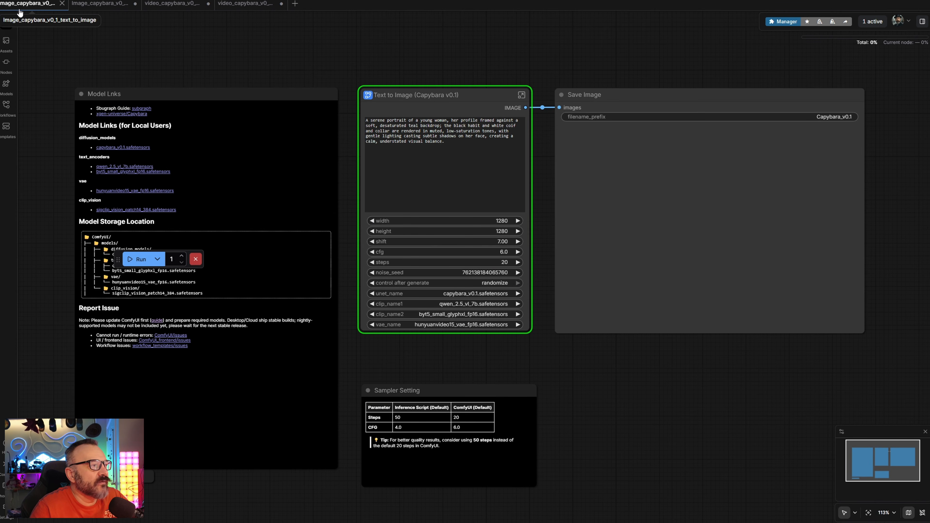
key(alt+Tab)
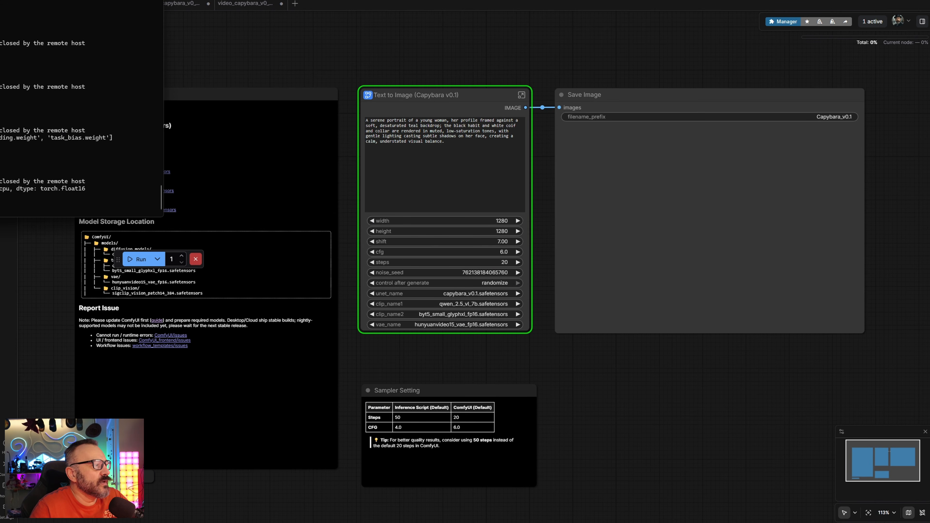
click(262, 25)
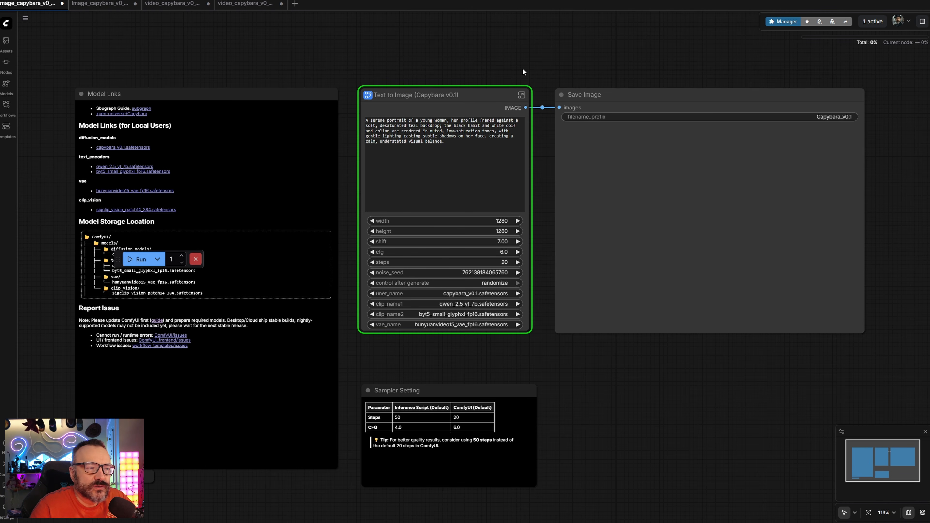
Examine the size, sampling and model file settings of the Text to Image (Capybara v0.1) node.
scroll(528, 216, up, 7)
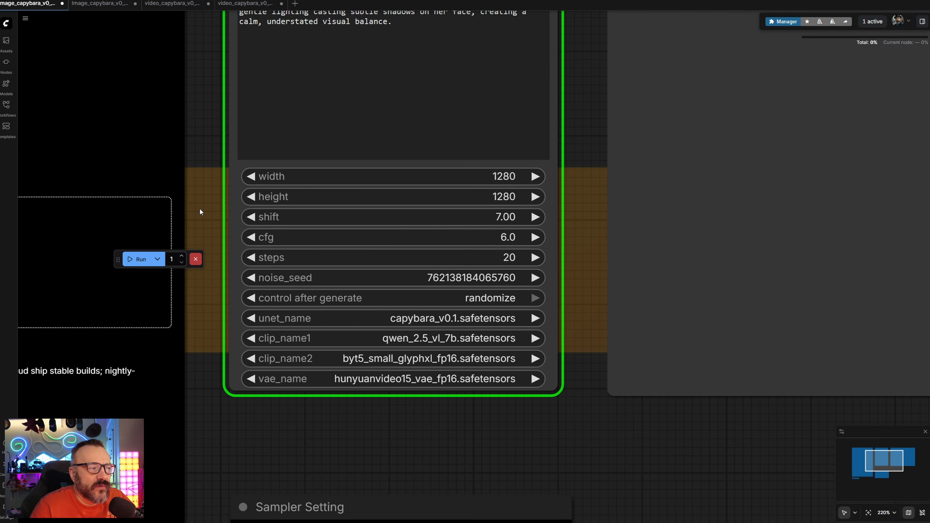
scroll(444, 329, down, 6)
scroll(444, 341, up, 8)
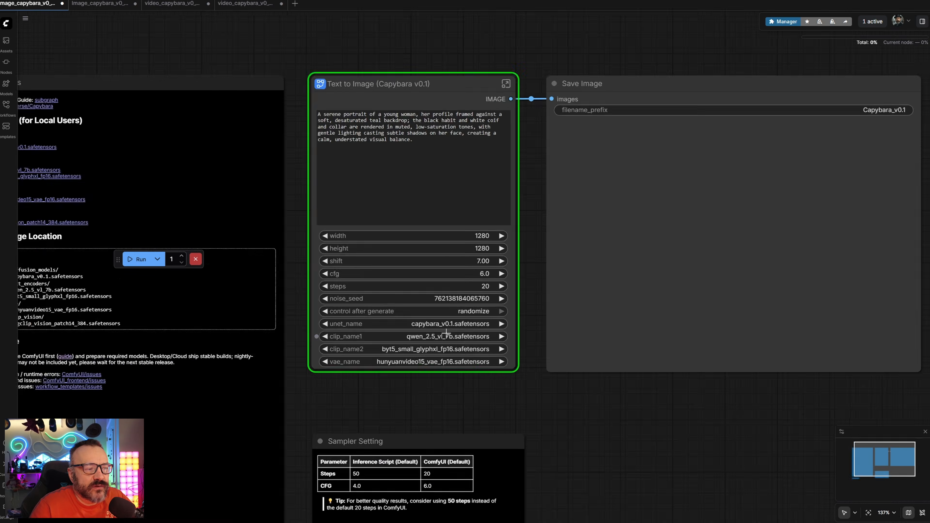
scroll(251, 325, up, 3)
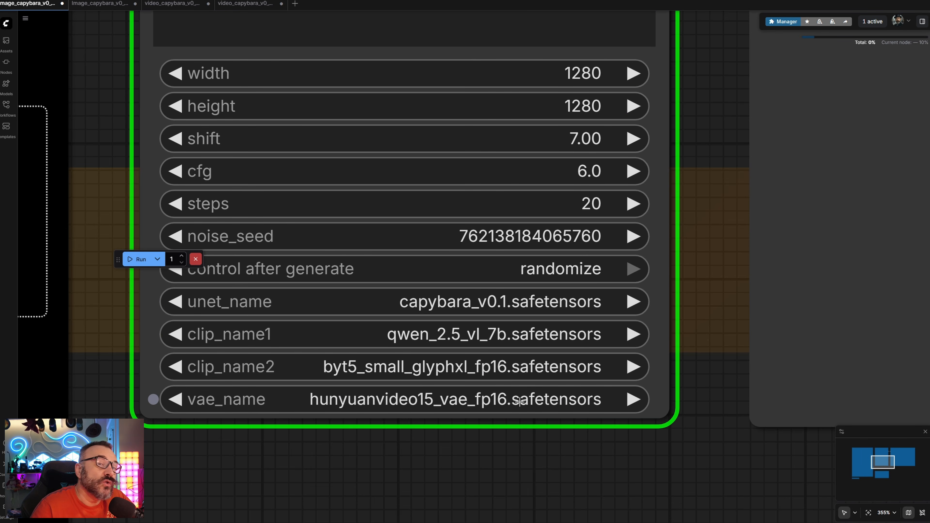
scroll(519, 402, down, 6)
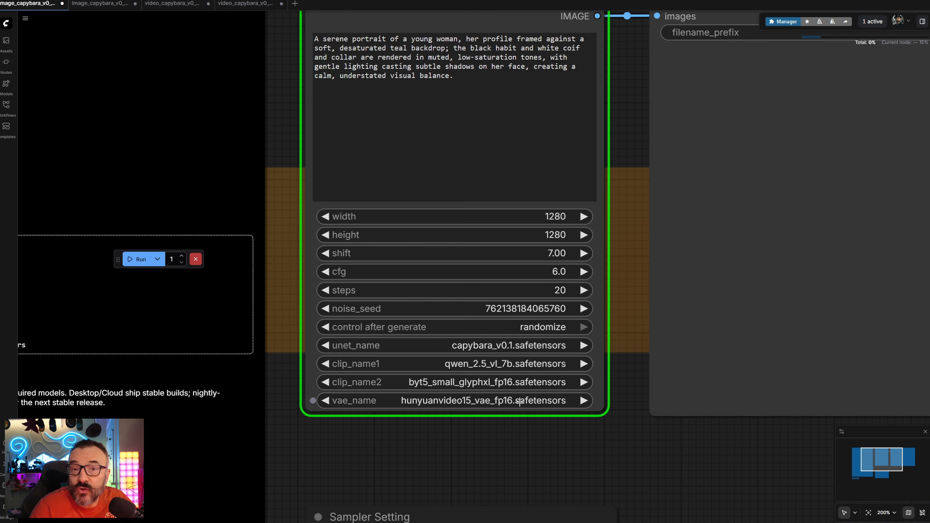
scroll(519, 401, down, 3)
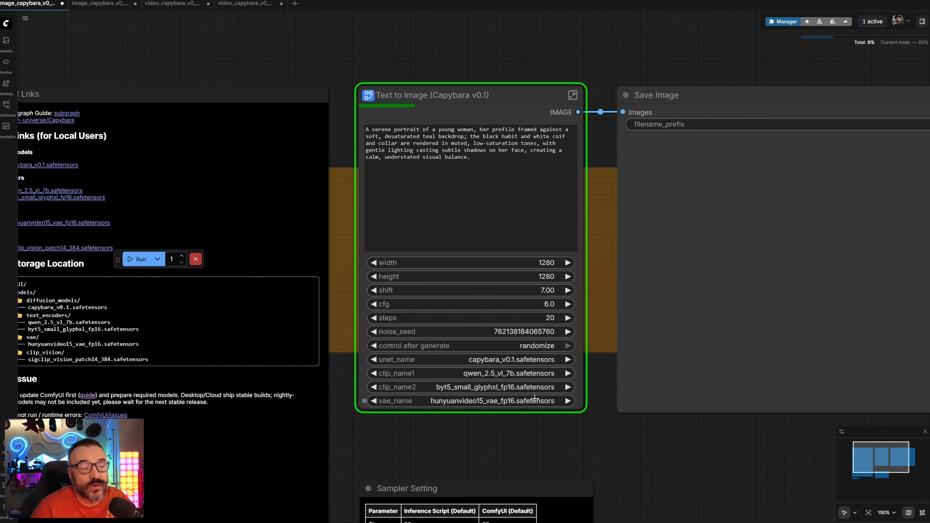
Open the Text to Image (Capybara v0.1) subgraph and inspect its model loader, image size and prompt nodes.
click(572, 95)
scroll(218, 154, up, 5)
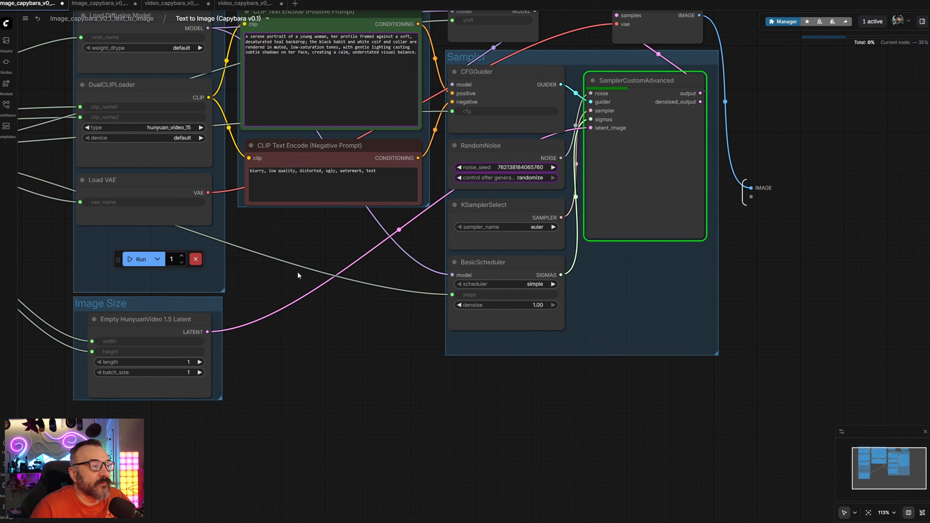
drag(297, 275, 432, 320)
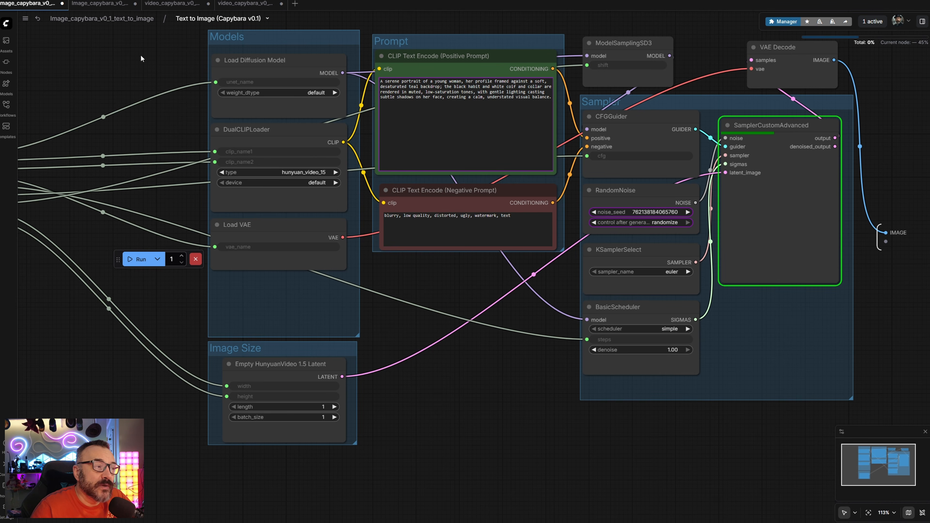
drag(376, 311, 434, 325)
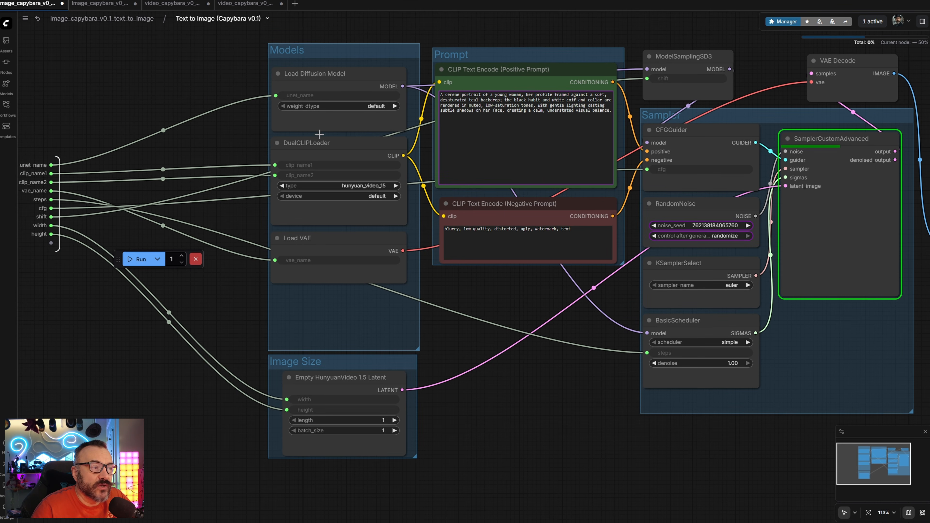
drag(545, 282, 438, 309)
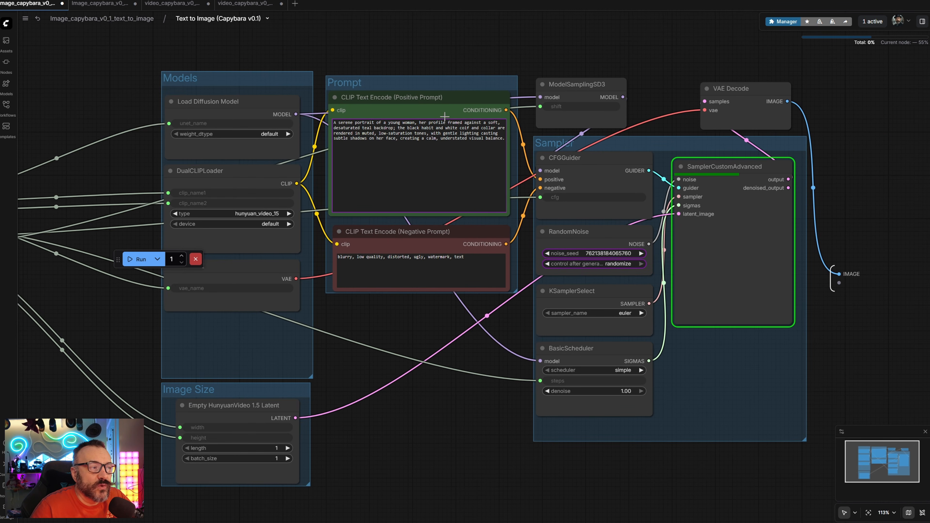
scroll(585, 55, up, 5)
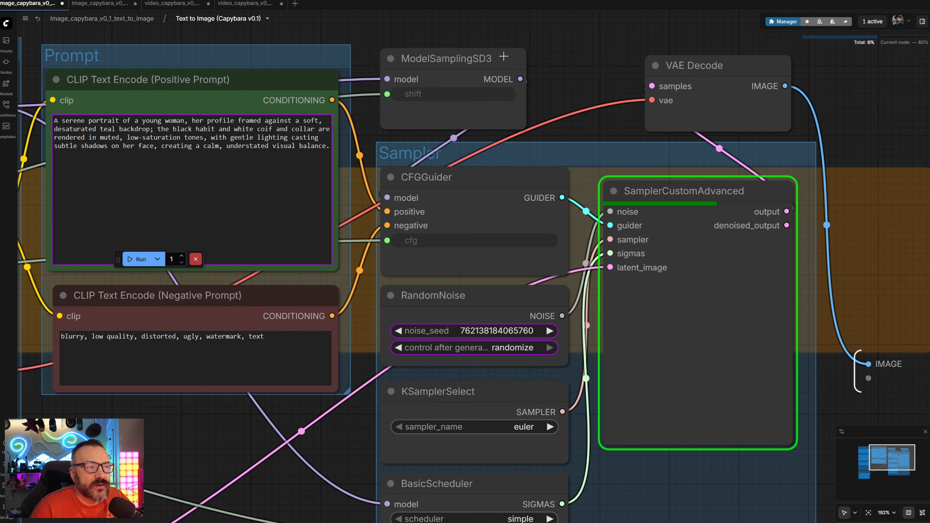
Shift the ModelSamplingSD3 node slightly upward and inspect the Sampler group's CFGGuider, RandomNoise, KSamplerSelect, BasicScheduler and SamplerCustomAdvanced nodes.
click(503, 57)
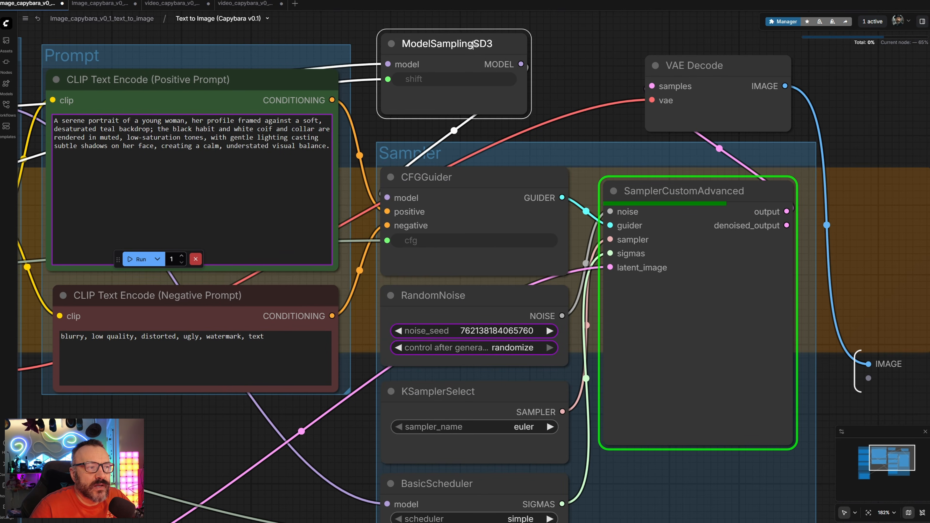
drag(576, 116, 529, 29)
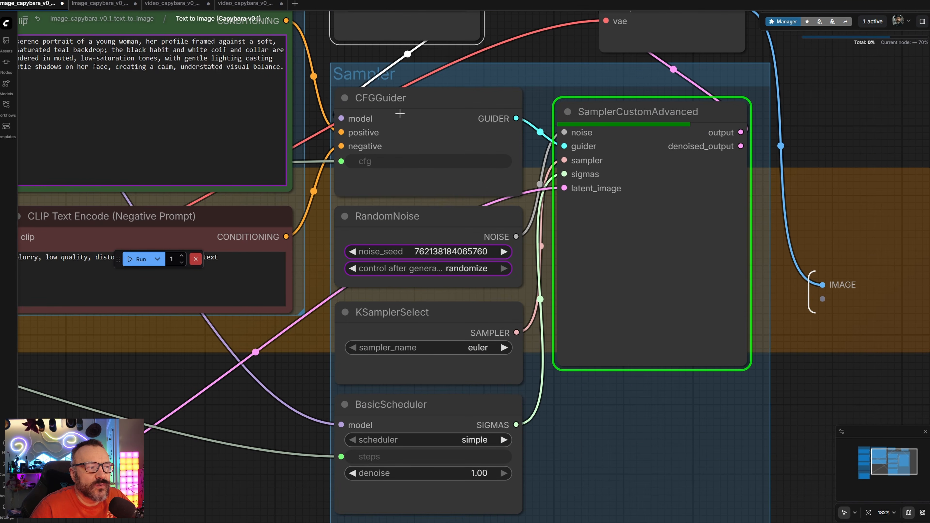
scroll(412, 173, down, 2)
scroll(419, 273, up, 6)
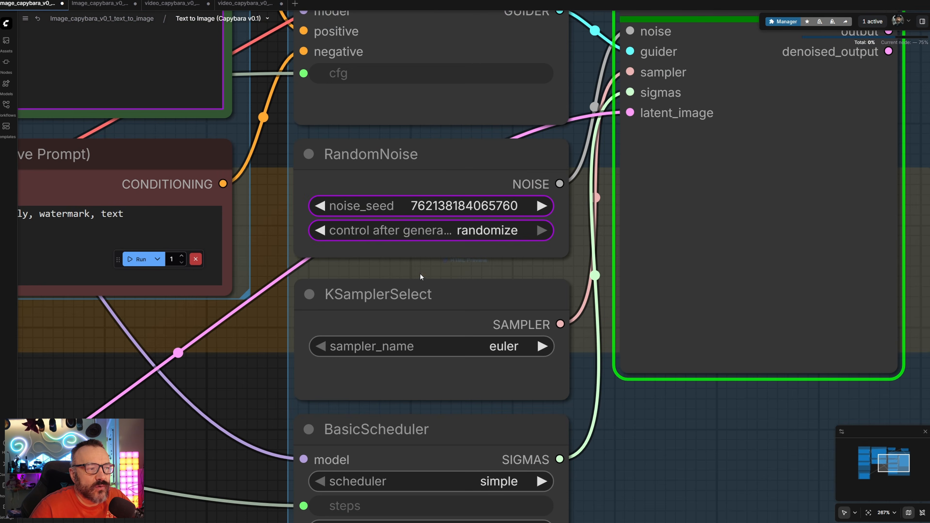
scroll(445, 272, down, 2)
drag(572, 441, 568, 341)
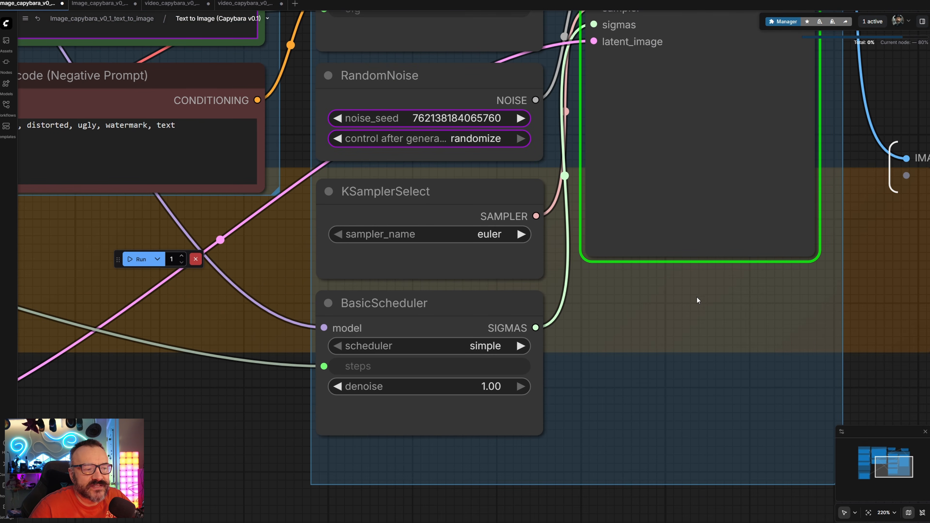
drag(703, 290, 583, 363)
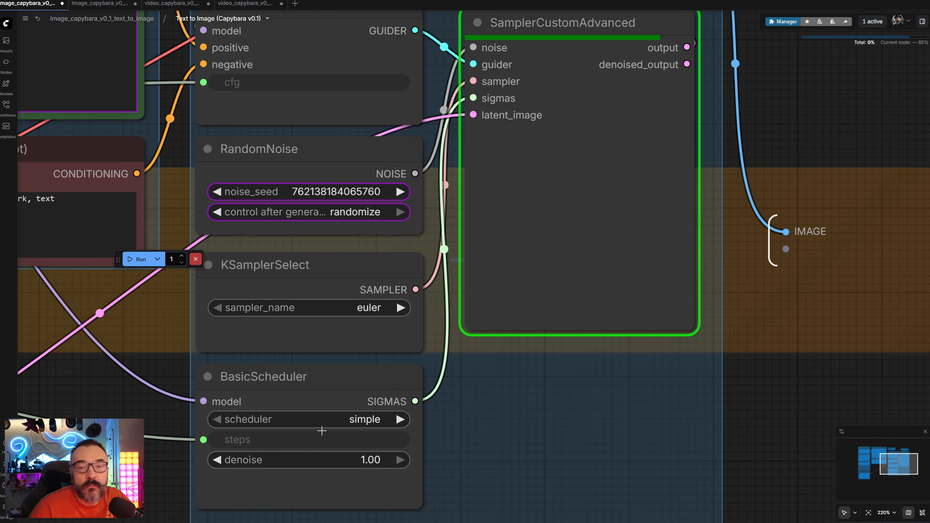
scroll(564, 331, down, 3)
drag(575, 26, 493, 75)
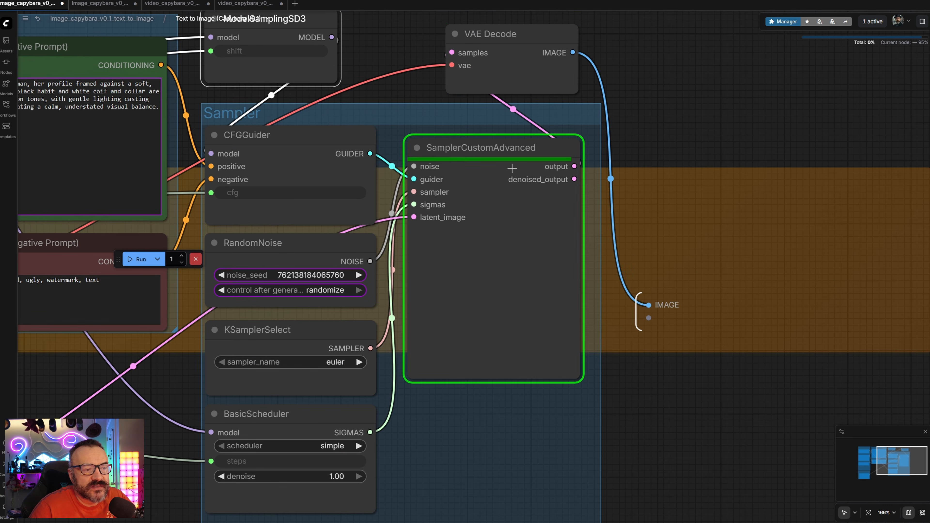
Return to the main text-to-image workflow and examine the generated portrait and the Text to Image node's settings.
drag(647, 67, 849, 120)
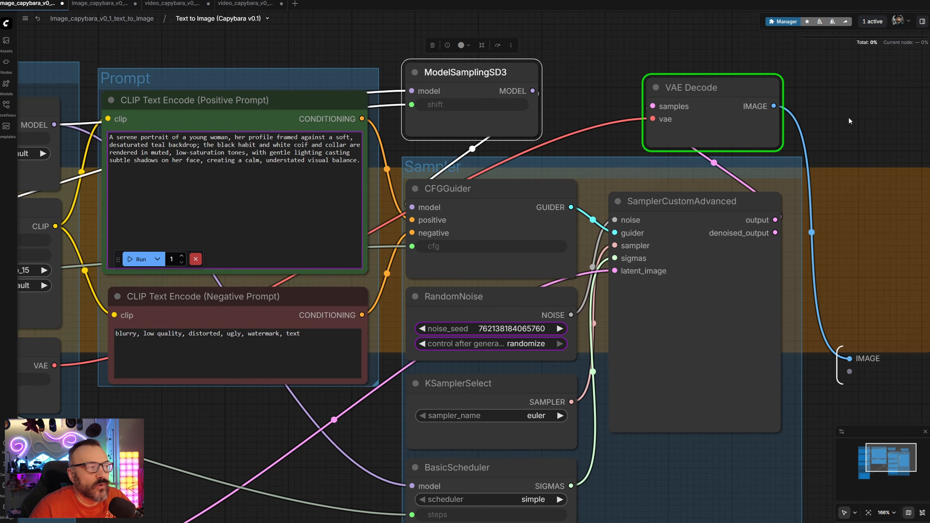
click(101, 18)
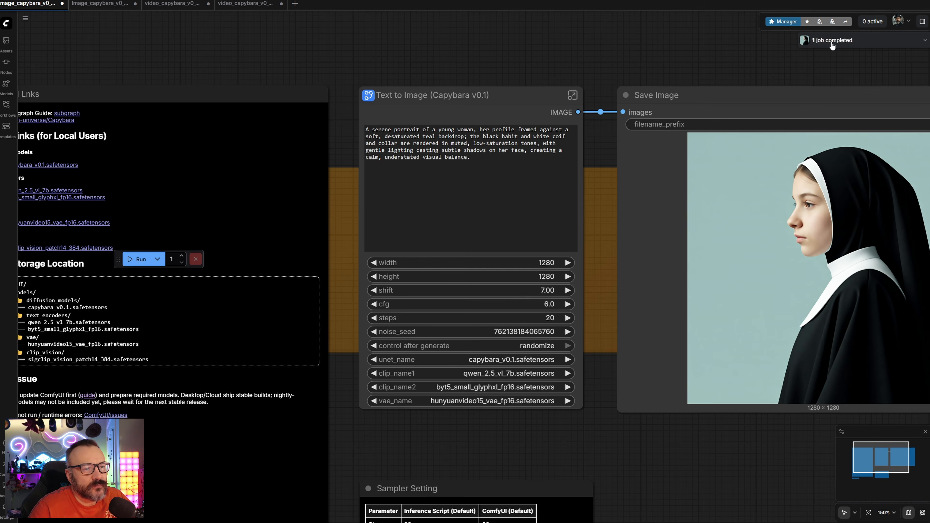
drag(801, 34, 715, 67)
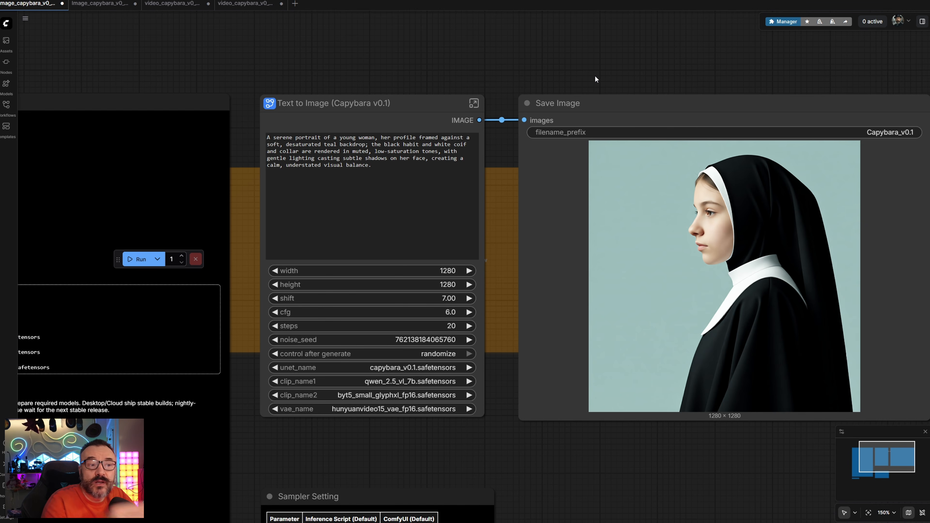
scroll(483, 85, down, 4)
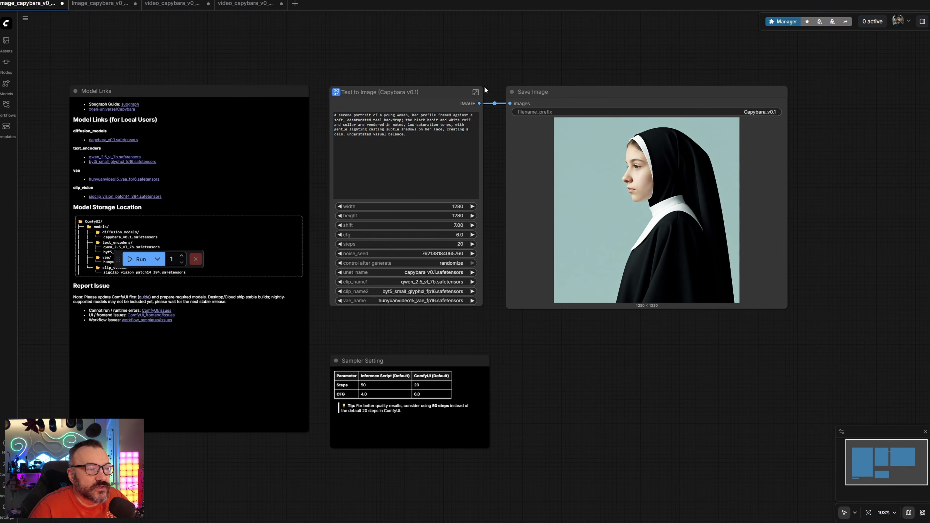
scroll(397, 120, up, 5)
scroll(393, 114, up, 3)
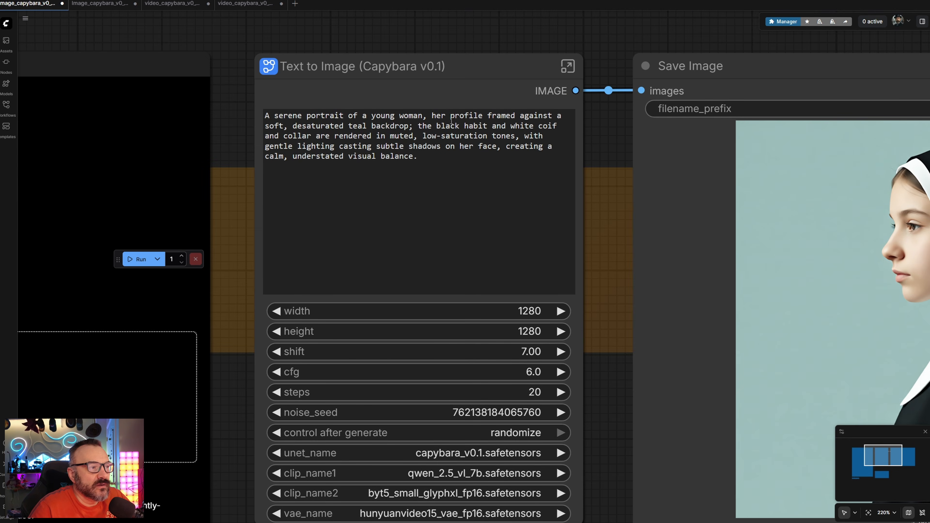
scroll(555, 124, down, 3)
drag(655, 33, 635, 67)
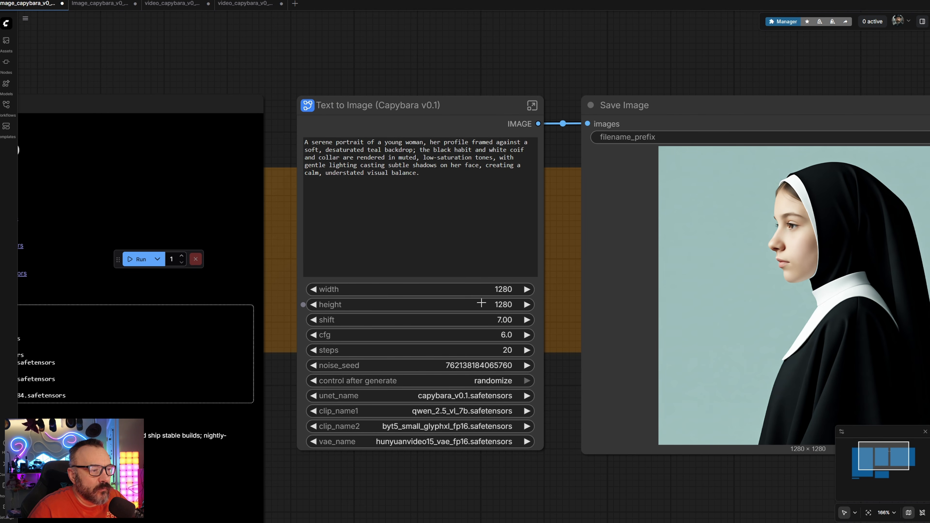
Rerun the text-to-image generation with noise_seed set to 0 and open the Text to Image subgraph during the run.
click(500, 366)
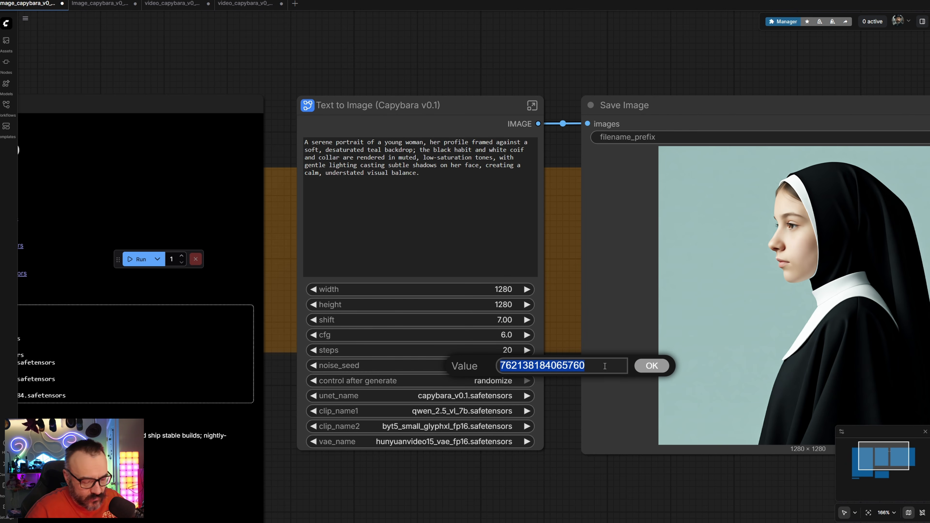
text(0)
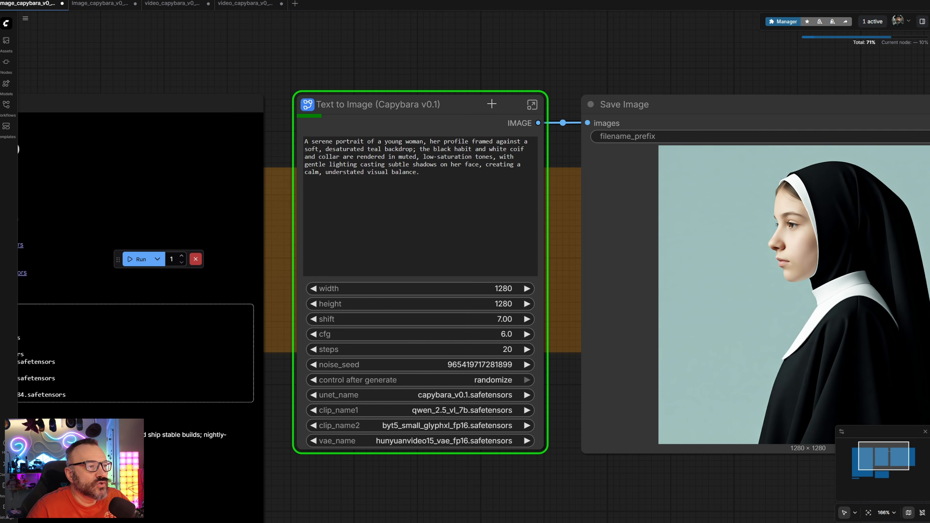
click(531, 104)
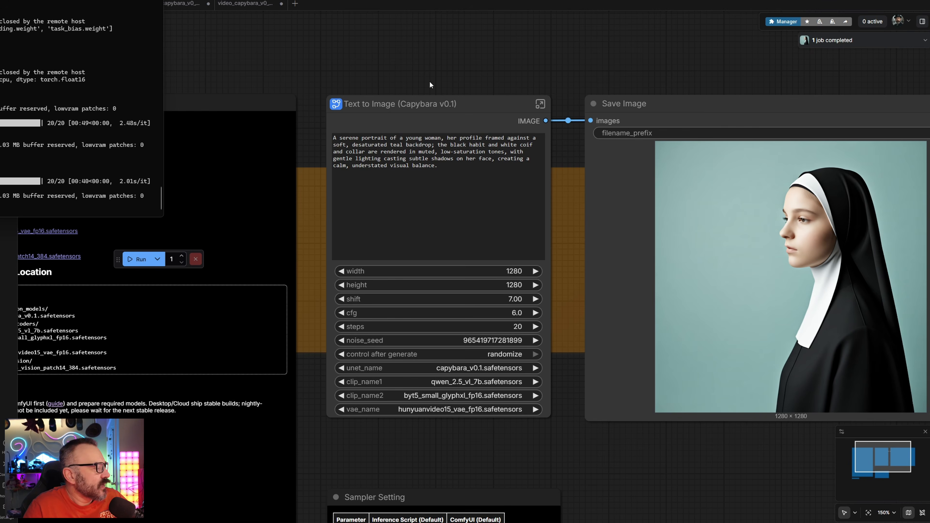
Examine the newly generated portrait in the Save Image node up close.
click(701, 56)
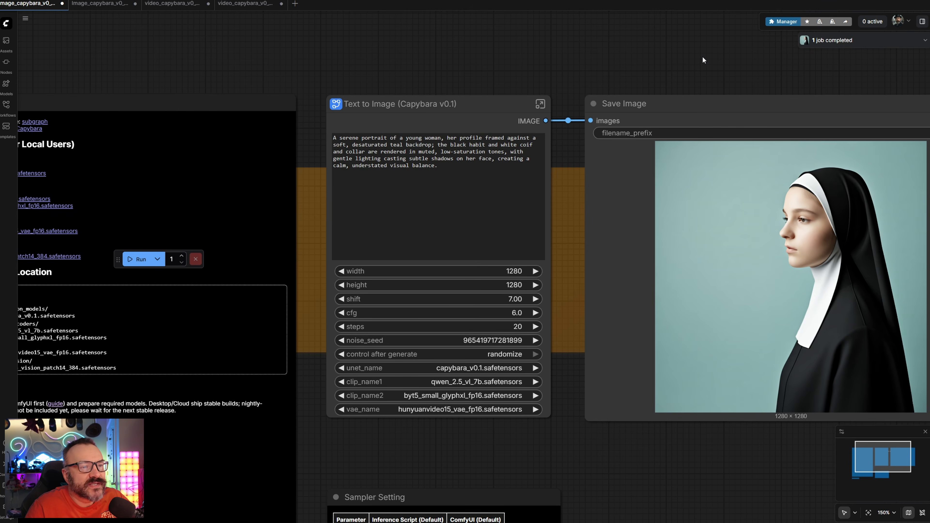
drag(737, 54, 661, 46)
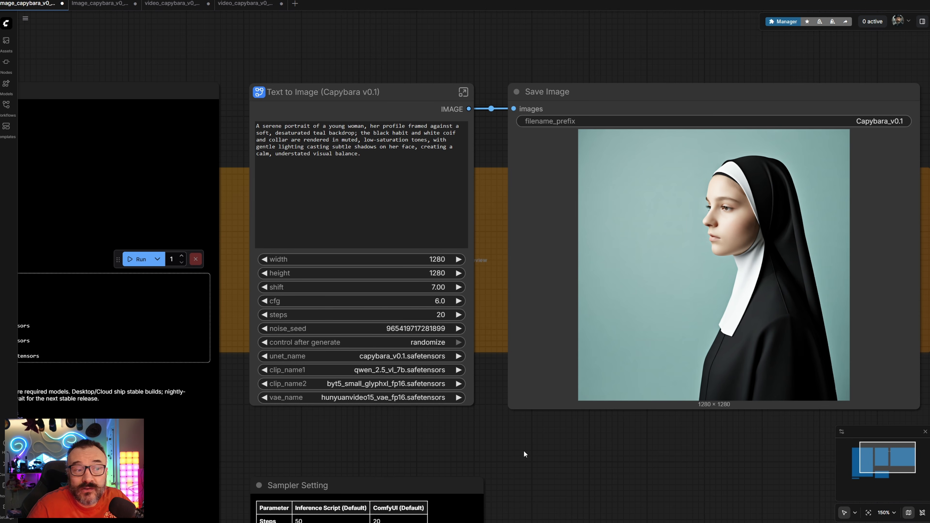
scroll(822, 242, up, 9)
scroll(820, 239, down, 9)
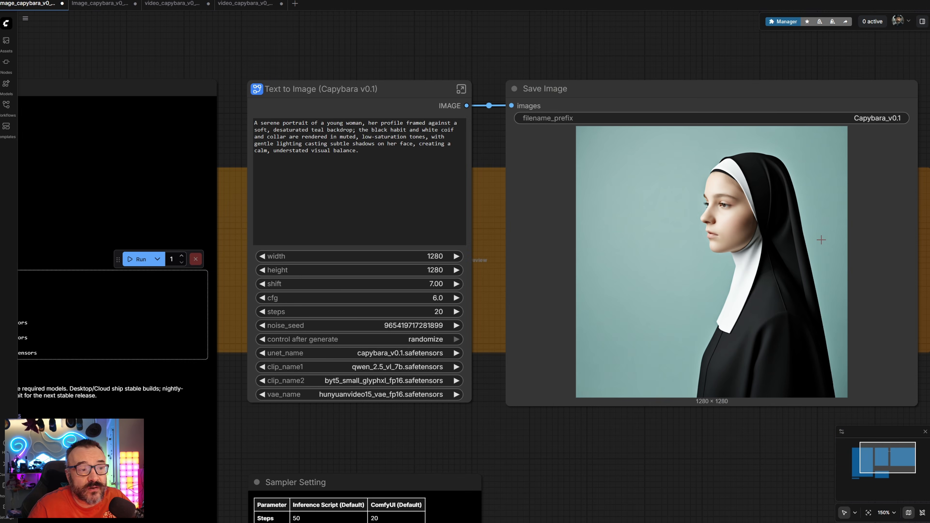
drag(499, 33, 536, 79)
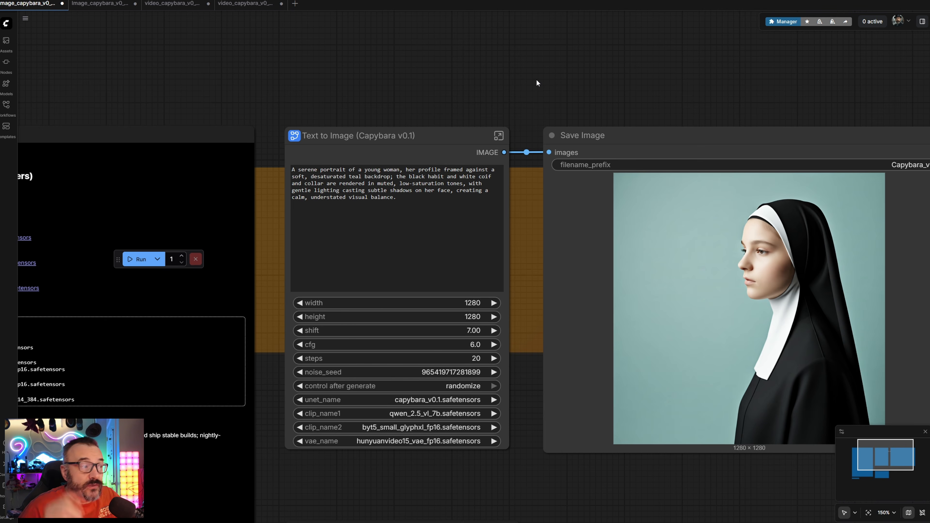
Switch to the image edit workflow and examine the Image Edit (Capybara v0.1) node's prompt, size, sampling and model file settings.
click(128, 4)
click(97, 21)
drag(348, 139, 508, 55)
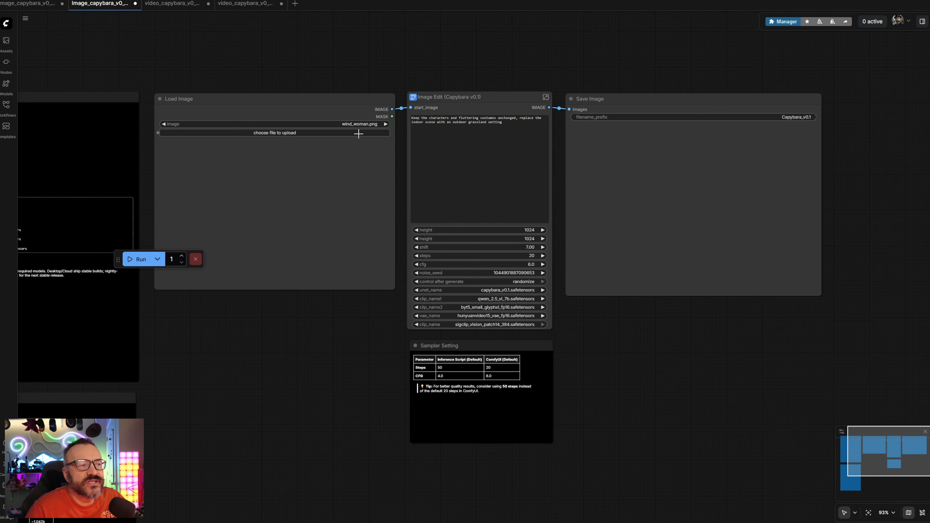
scroll(382, 140, up, 6)
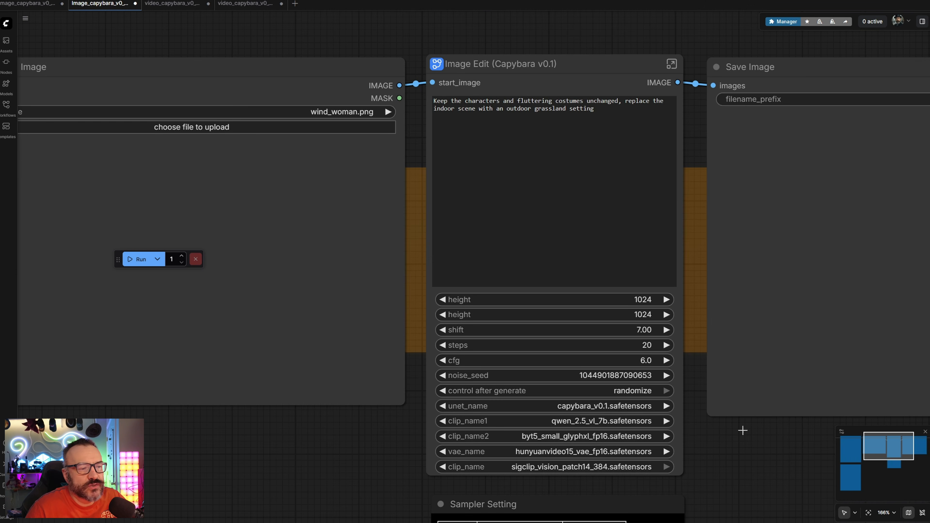
drag(741, 430, 727, 357)
scroll(469, 206, up, 6)
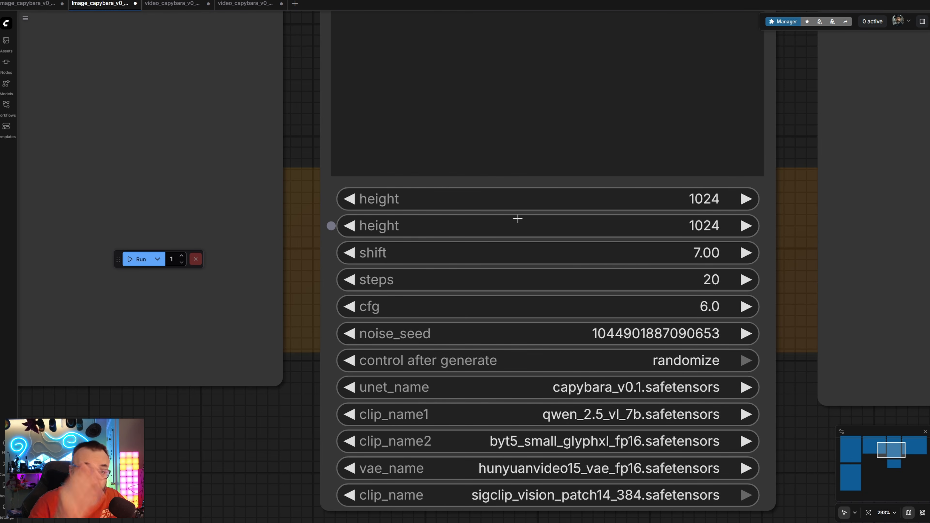
scroll(518, 219, down, 10)
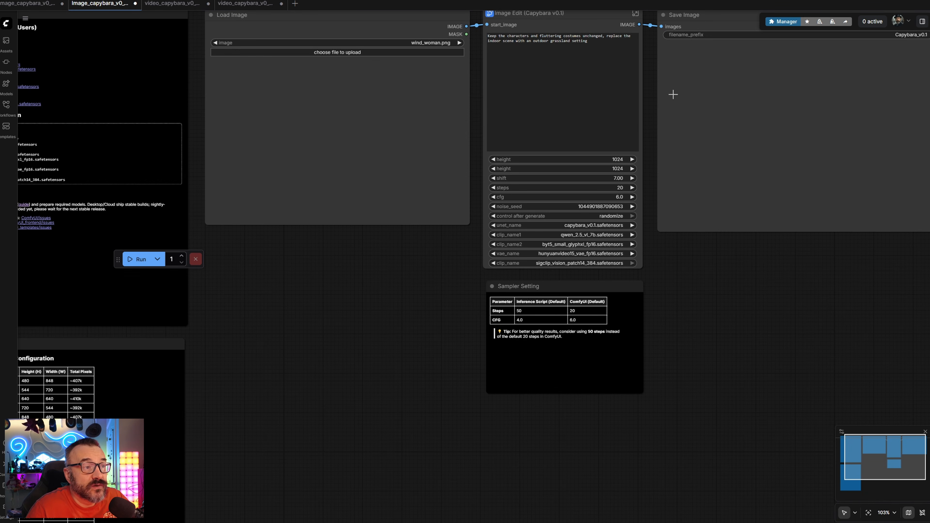
Open the Image Edit subgraph and shift the Resize Image/Mask node slightly upward and the Get Image Size node slightly downward.
drag(659, 177, 641, 225)
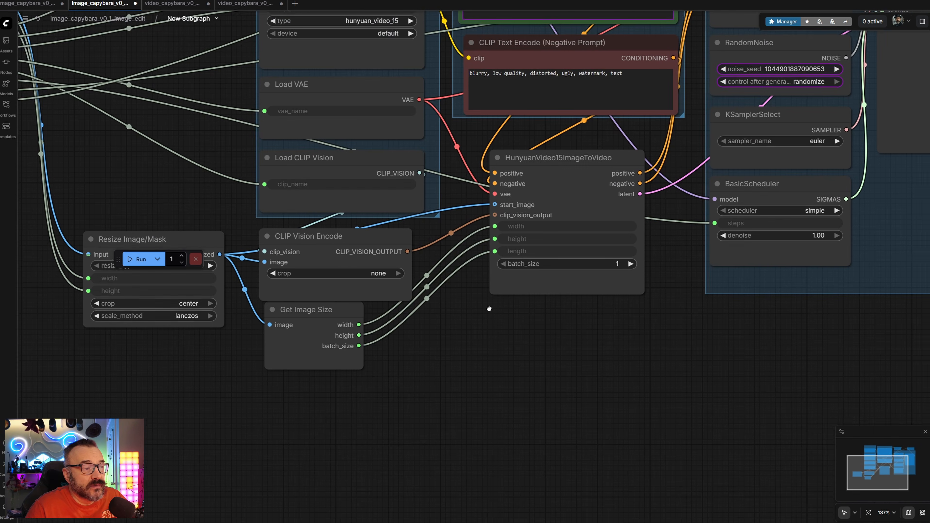
click(624, 64)
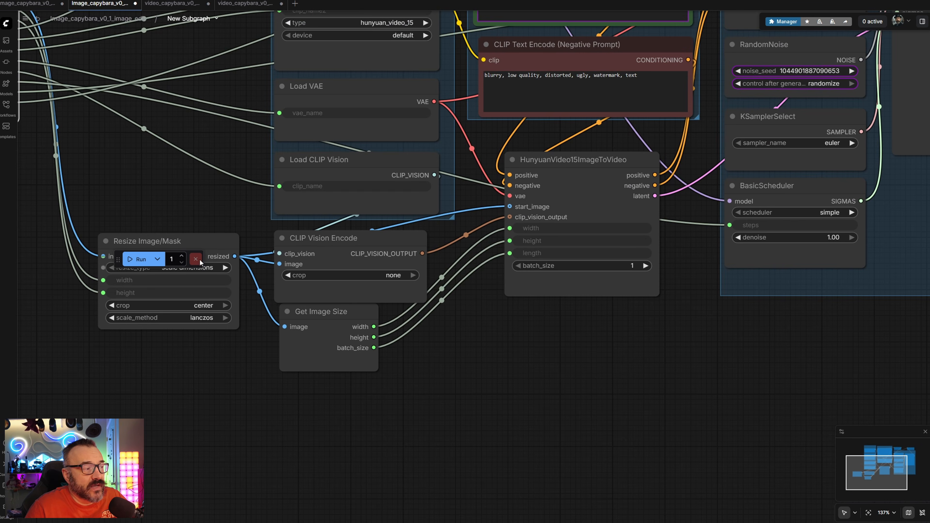
mouse_move(180, 242)
mouse_down()
mouse_move(172, 245)
mouse_move(192, 231)
mouse_up()
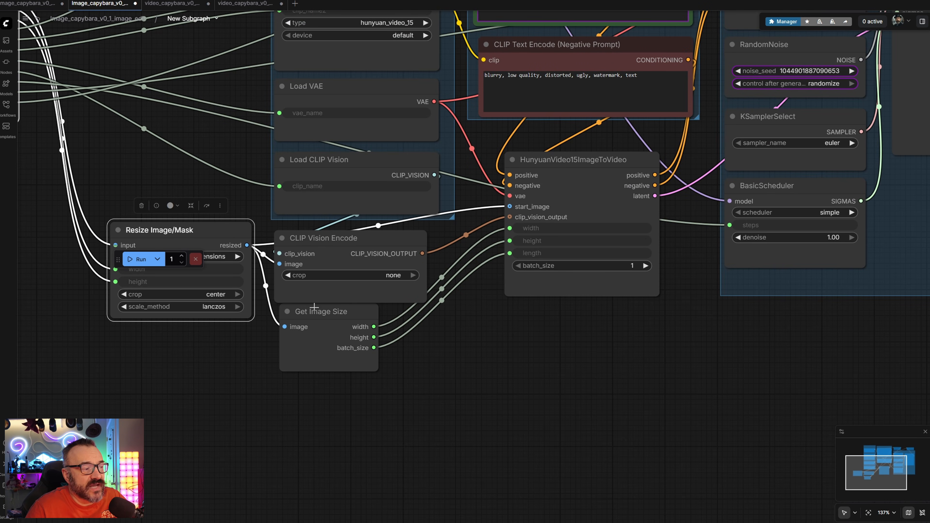
drag(322, 312, 322, 331)
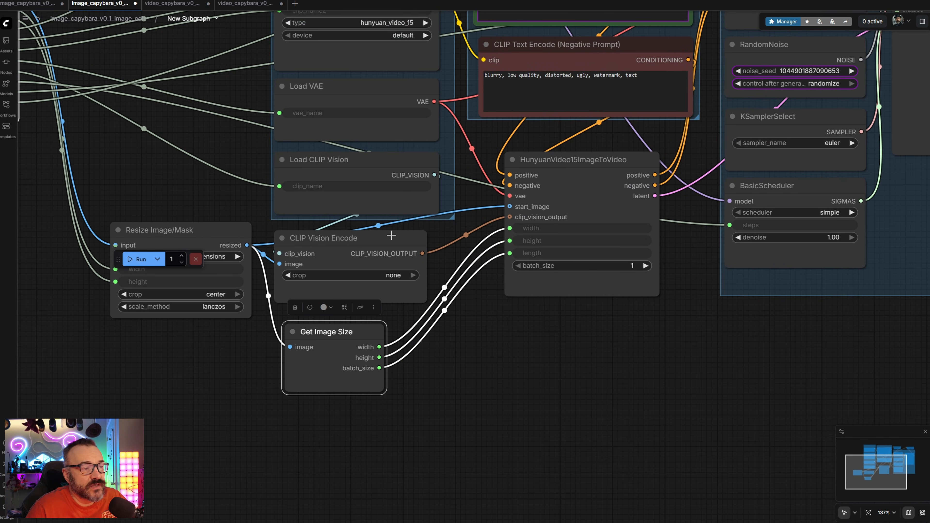
Inspect the HunyuanVideo15ImageToVideo node and its connections from the VAE, CLIP Vision Encode and Get Image Size nodes.
scroll(529, 232, down, 3)
mouse_move(609, 195)
mouse_down()
mouse_move(592, 257)
mouse_move(603, 194)
mouse_up()
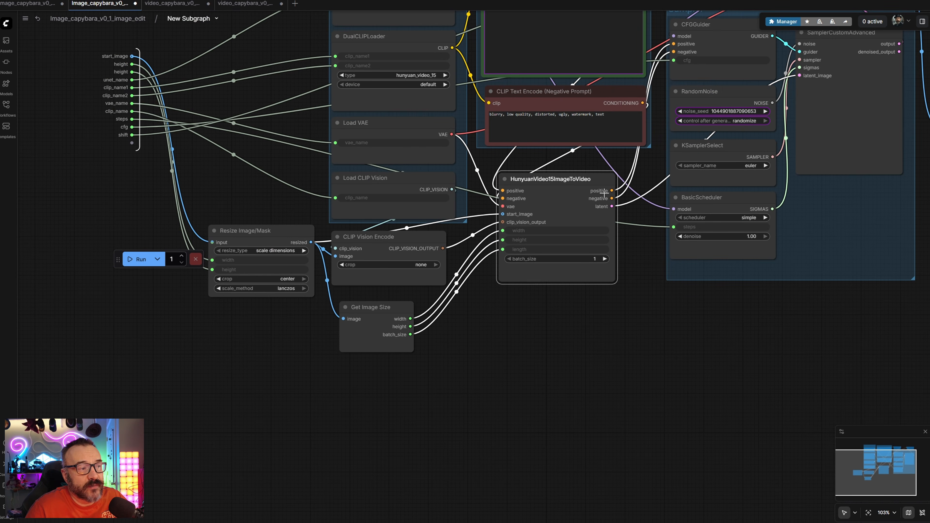
mouse_move(646, 329)
mouse_down()
mouse_move(558, 449)
mouse_move(654, 320)
mouse_up()
scroll(576, 201, up, 6)
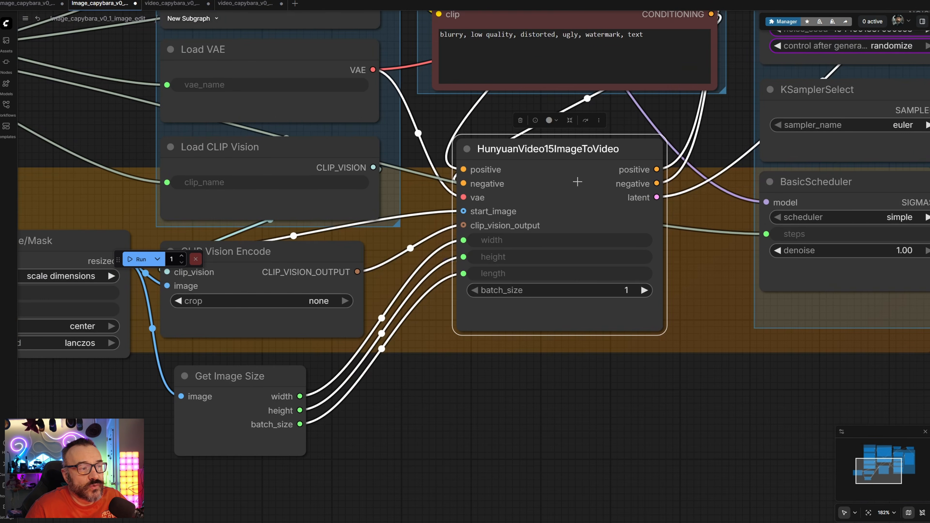
scroll(633, 192, up, 3)
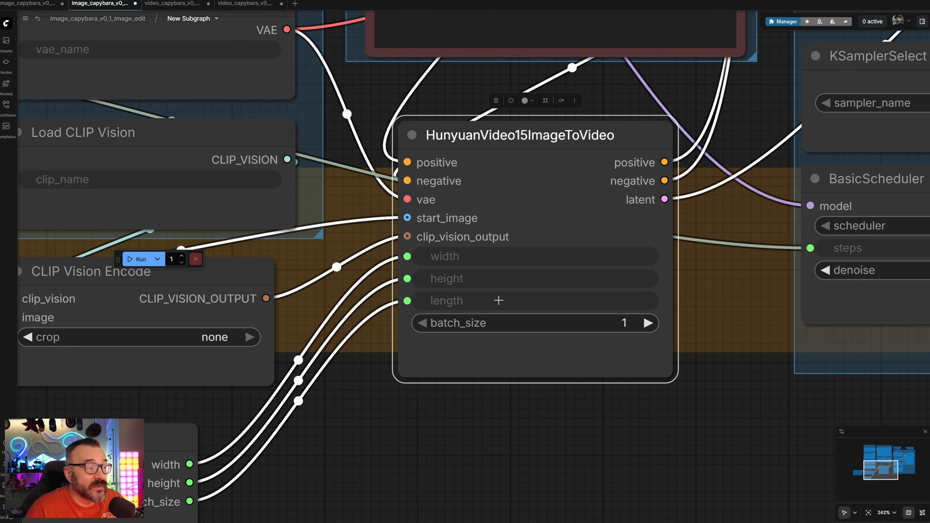
Return to the main image edit workflow and load selfi2.png into the Load Image node.
scroll(498, 300, down, 6)
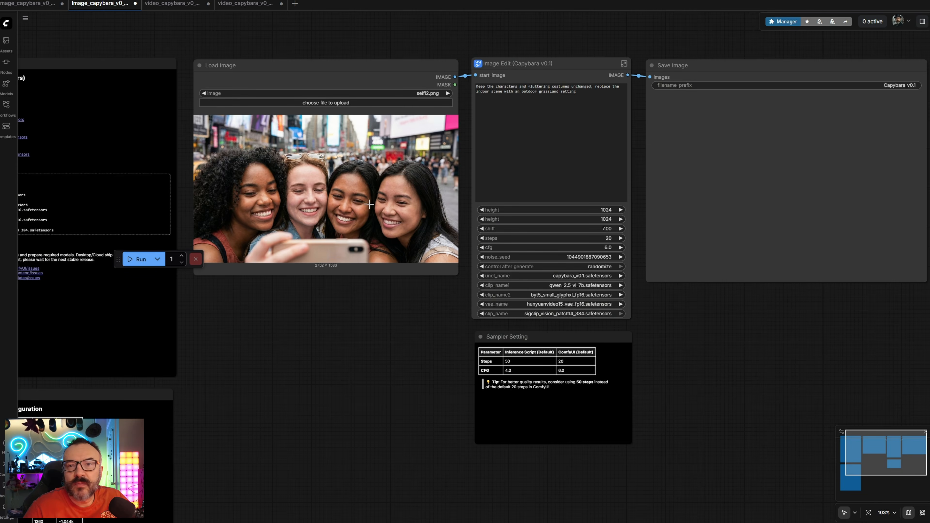
scroll(398, 330, up, 3)
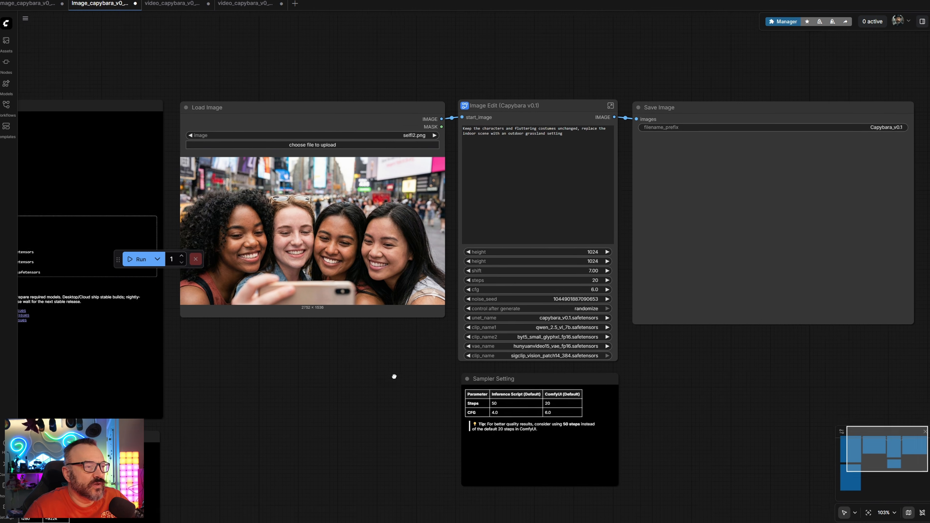
Change the Image Edit prompt to "replace the scene with an outdoor futuristic setting", keeping the characters unchanged, and run the workflow.
scroll(539, 131, up, 6)
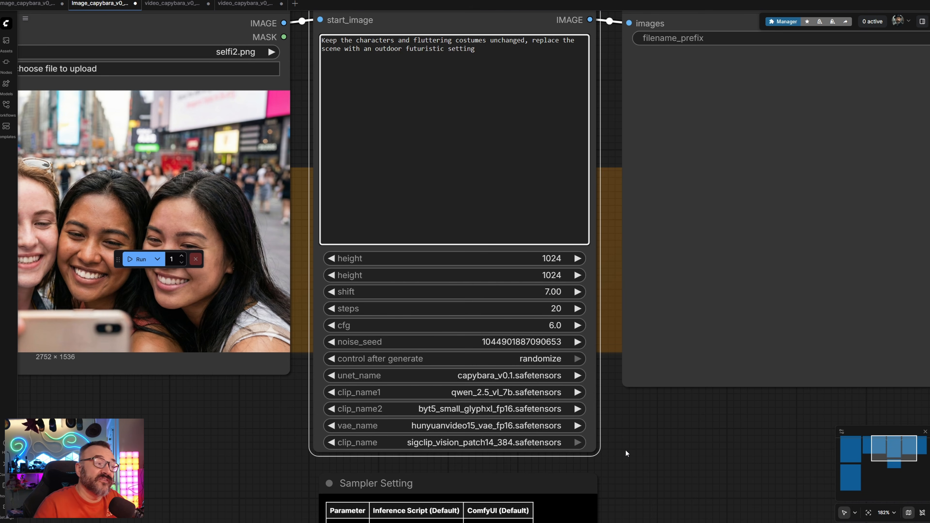
scroll(616, 435, down, 6)
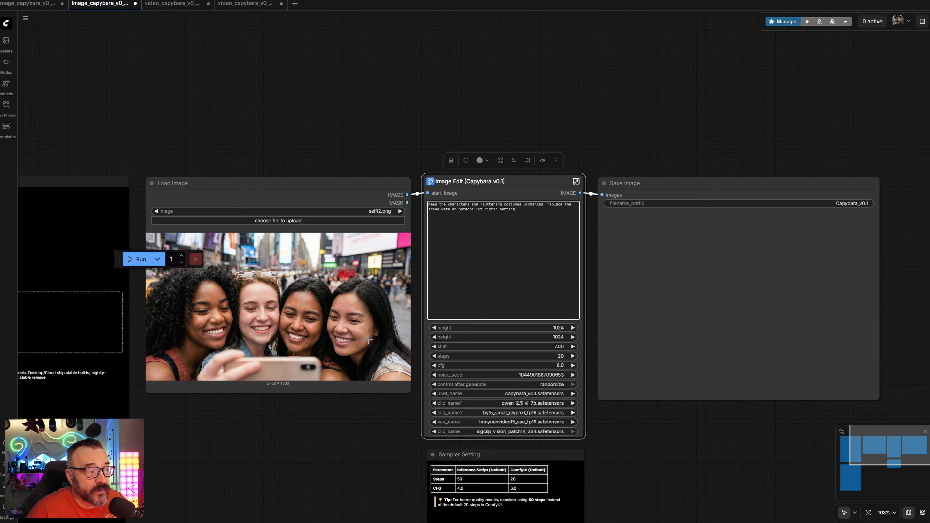
click(137, 259)
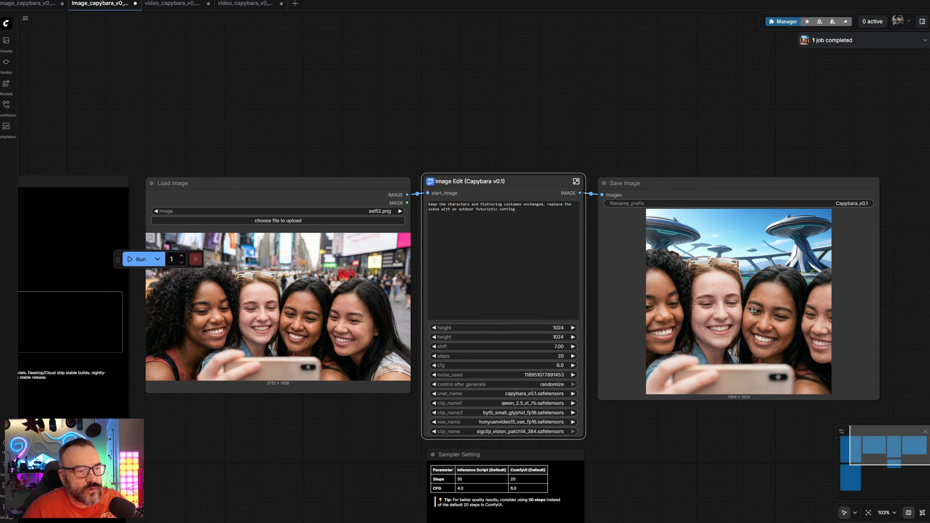
Examine the edited selfie in the Save Image node up close and compare it with the source photo.
scroll(752, 311, up, 11)
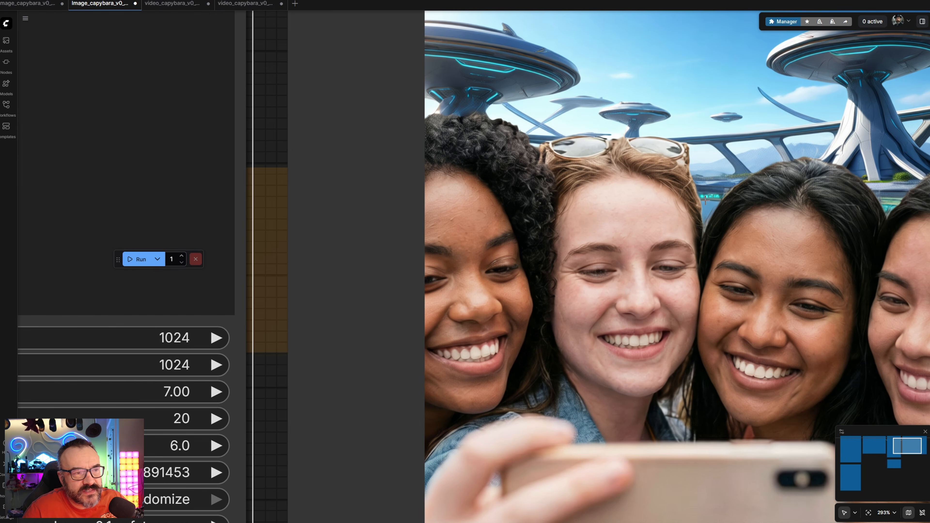
scroll(846, 298, down, 9)
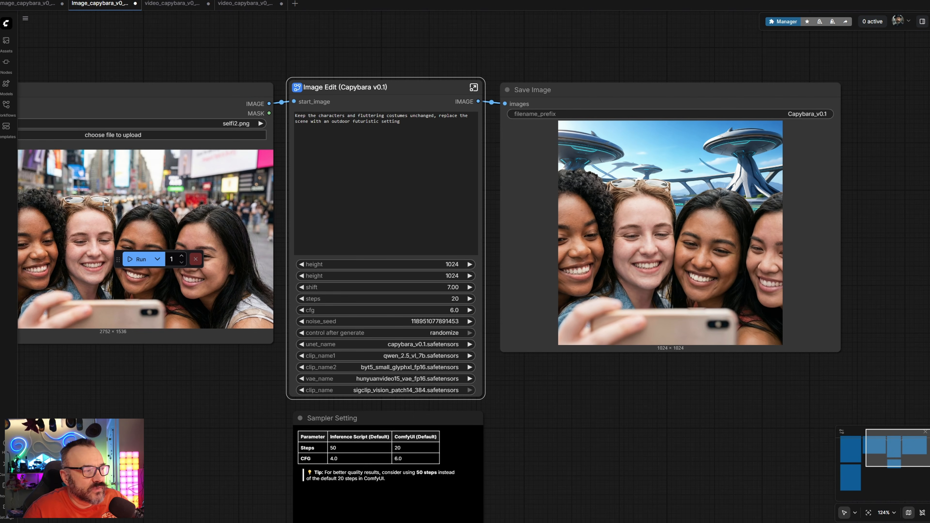
scroll(315, 252, down, 2)
drag(581, 405, 728, 396)
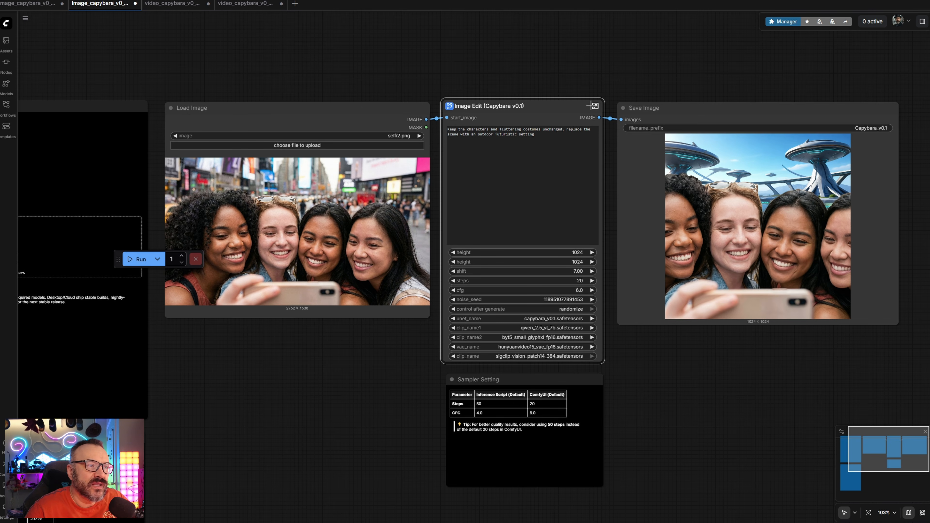
Revisit the Image Edit subgraph's resize and image-to-video nodes and examine the source selfie's fine details in the main workflow.
click(594, 106)
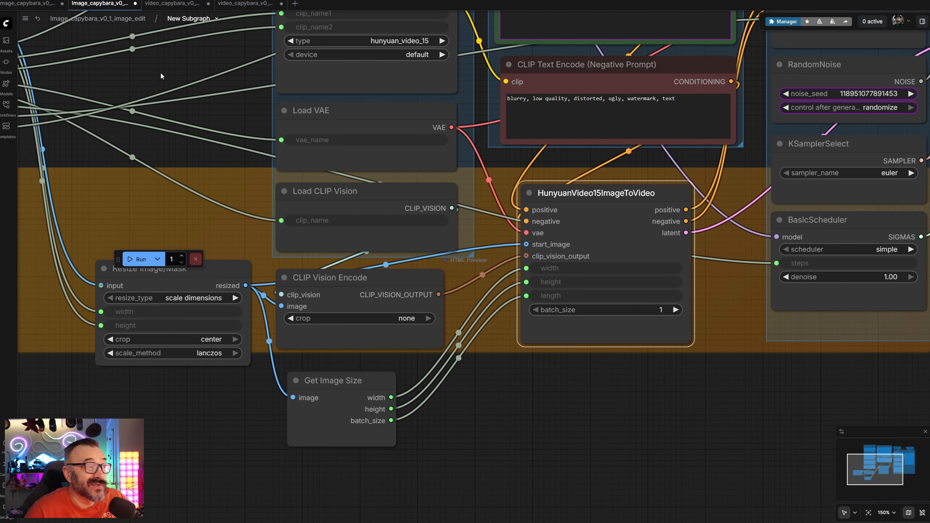
click(105, 18)
scroll(323, 222, up, 20)
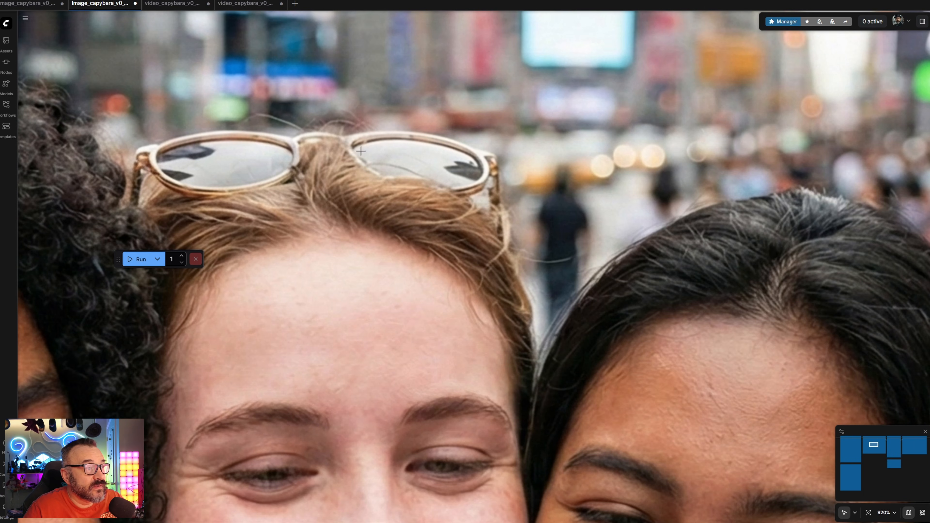
scroll(589, 269, down, 20)
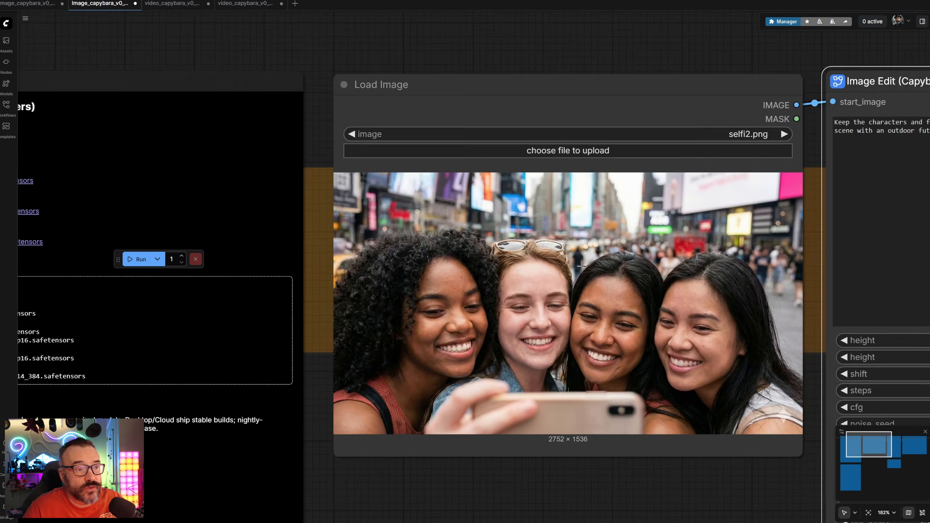
Examine the sunglasses, hair and background edges of the edited selfie in the Save Image node up close.
drag(858, 91, 199, 48)
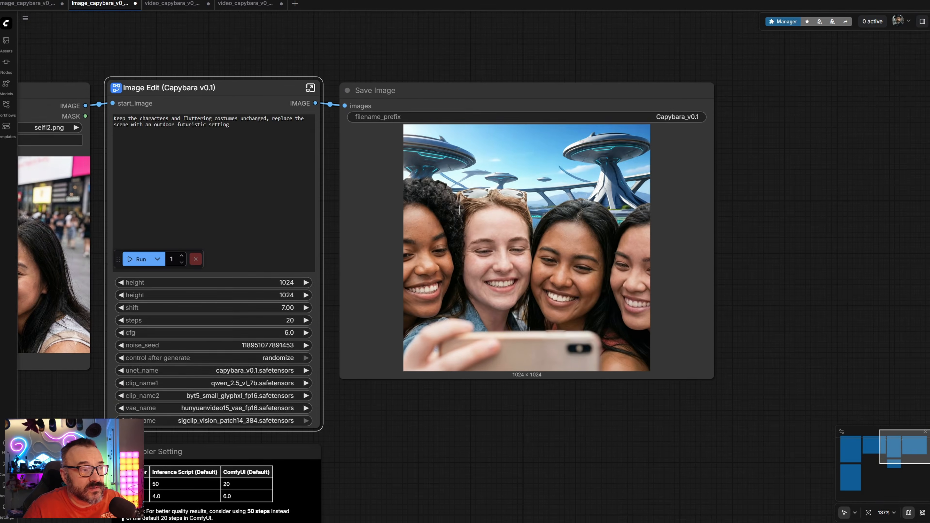
scroll(468, 185, up, 18)
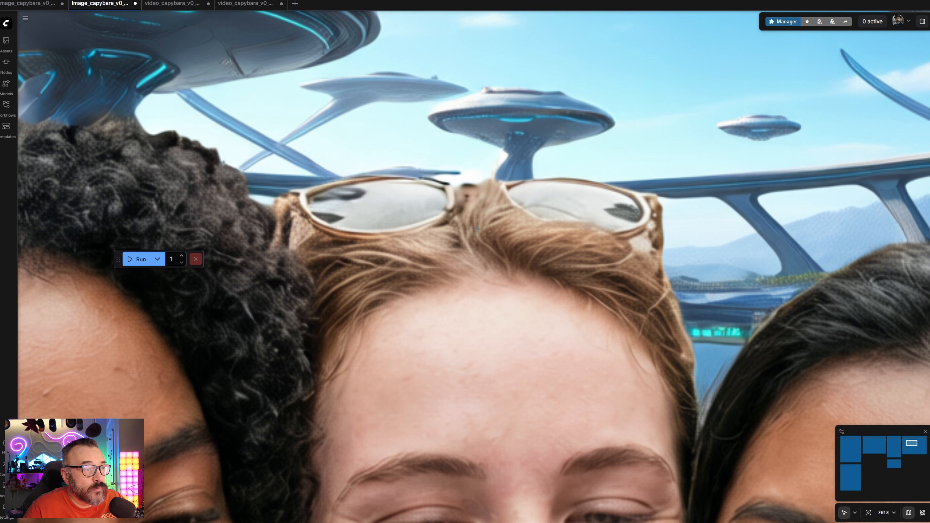
scroll(504, 253, up, 3)
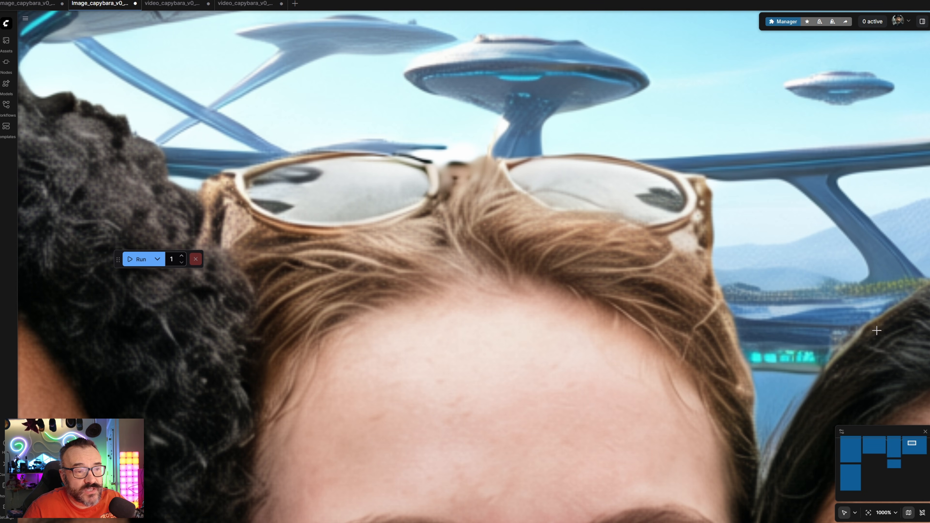
scroll(614, 183, down, 3)
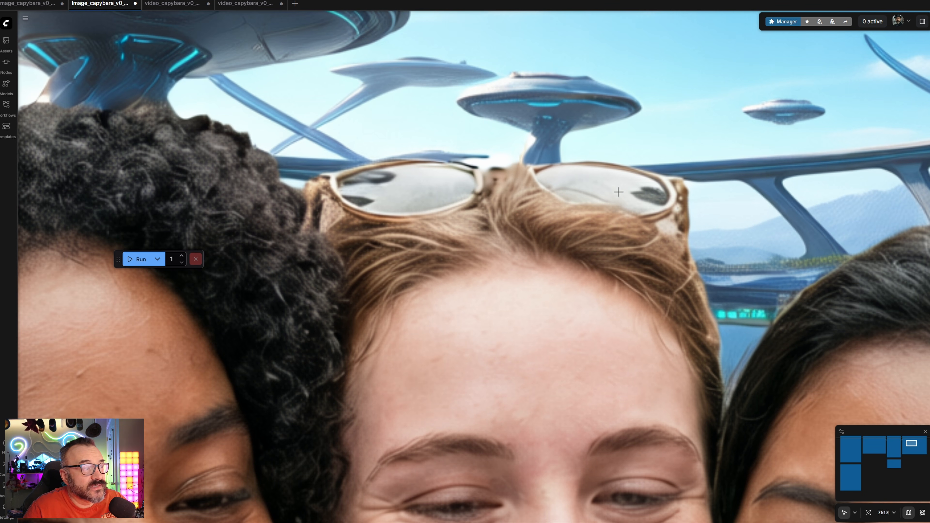
scroll(618, 192, down, 6)
scroll(618, 192, down, 2)
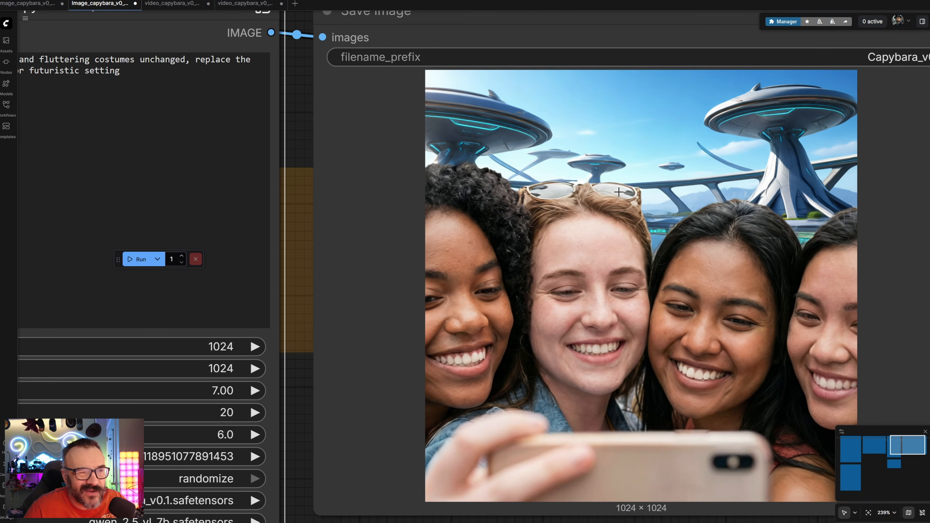
scroll(618, 191, down, 4)
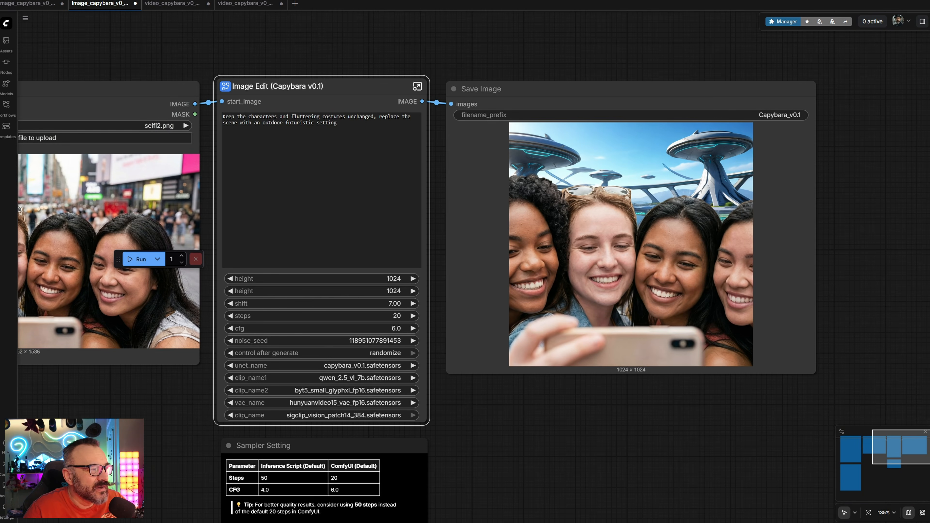
Compare the curly hair outline in the edited futuristic image with the same area of the source selfie in Load Image.
drag(131, 437, 361, 438)
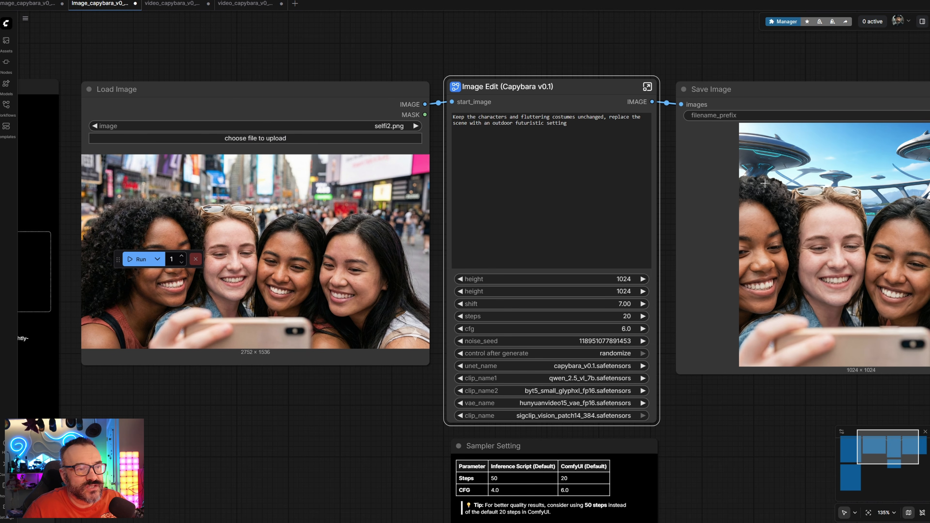
scroll(759, 175, up, 15)
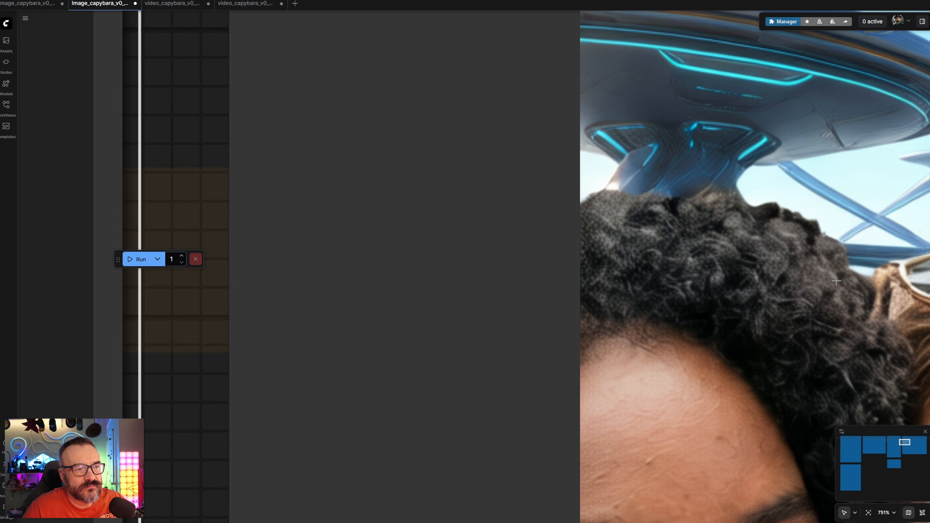
scroll(719, 264, down, 15)
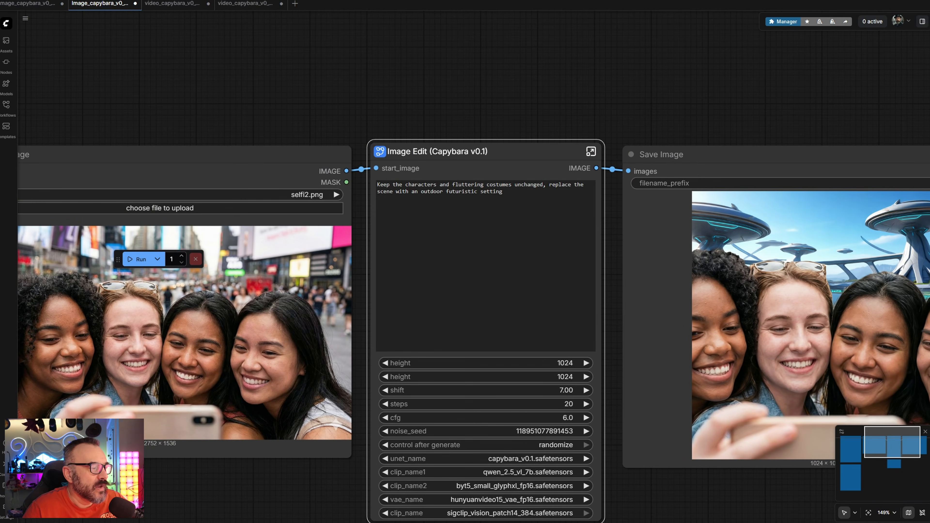
drag(113, 517, 363, 493)
scroll(277, 241, up, 11)
scroll(277, 241, up, 1)
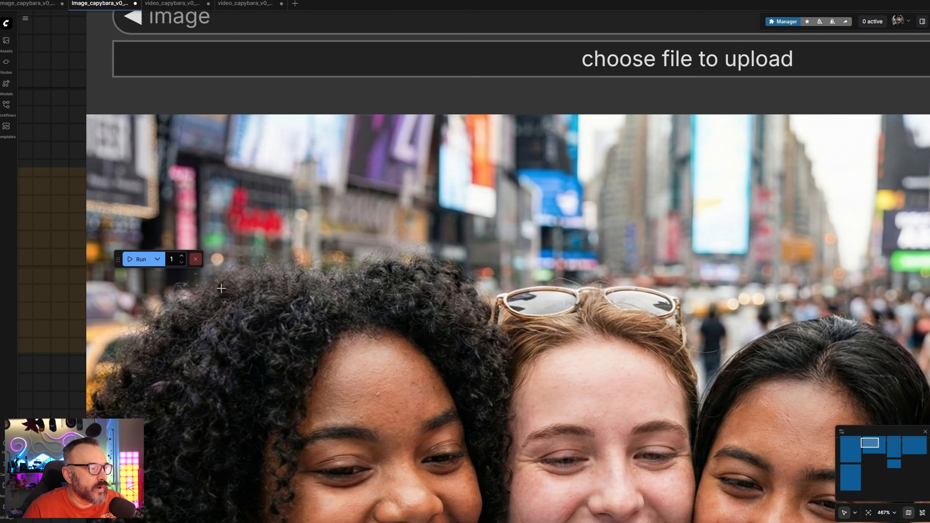
scroll(579, 310, down, 16)
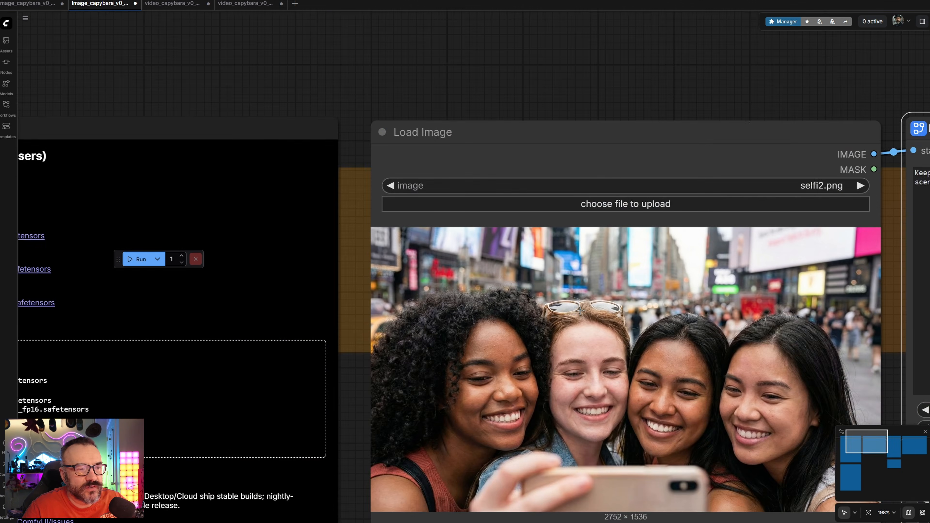
Recheck the edited selfie's hair and sunglasses at high magnification against the fine curls of the source photo.
scroll(537, 75, right, 10)
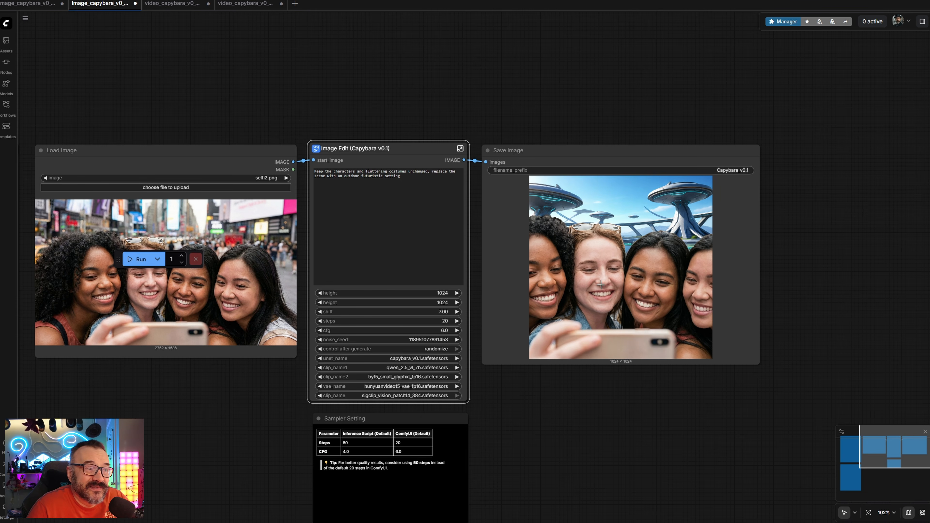
scroll(533, 211, up, 15)
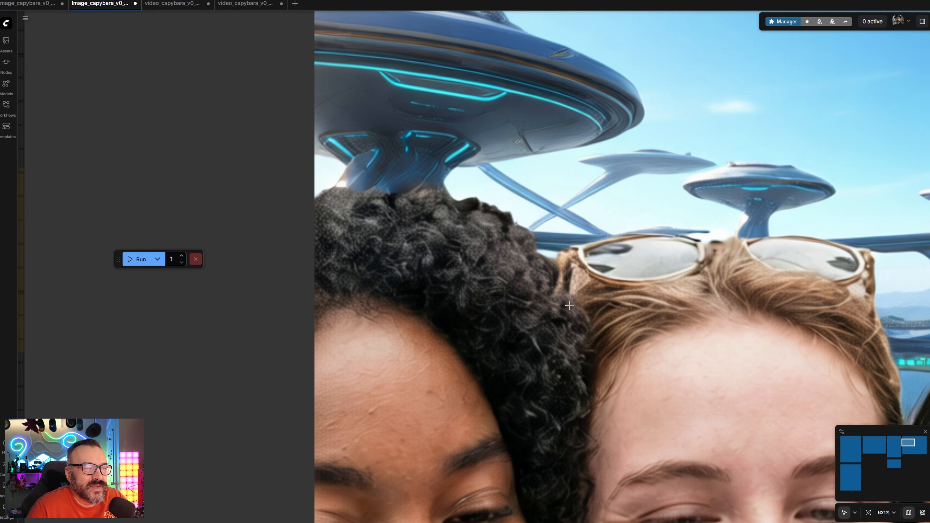
scroll(402, 315, down, 15)
scroll(389, 314, down, 1)
drag(220, 93, 850, 38)
scroll(393, 288, up, 10)
scroll(394, 287, up, 8)
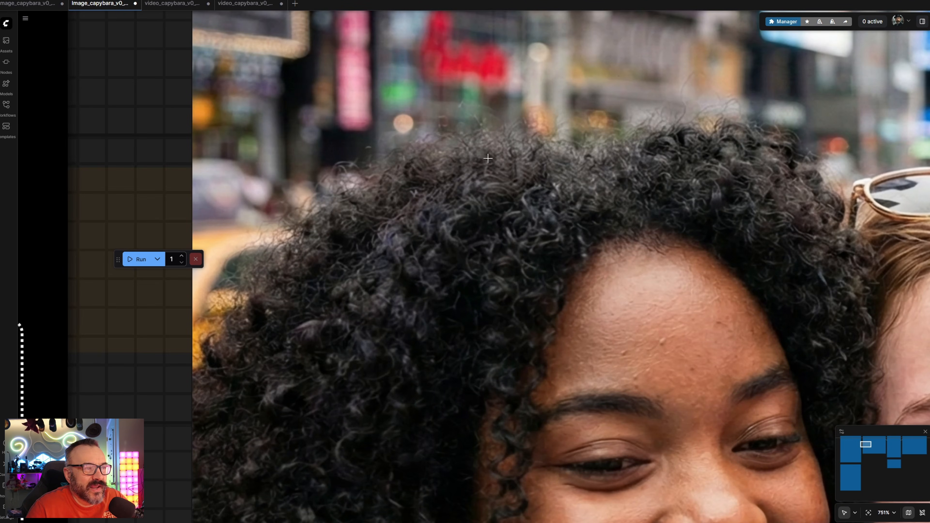
scroll(614, 215, down, 19)
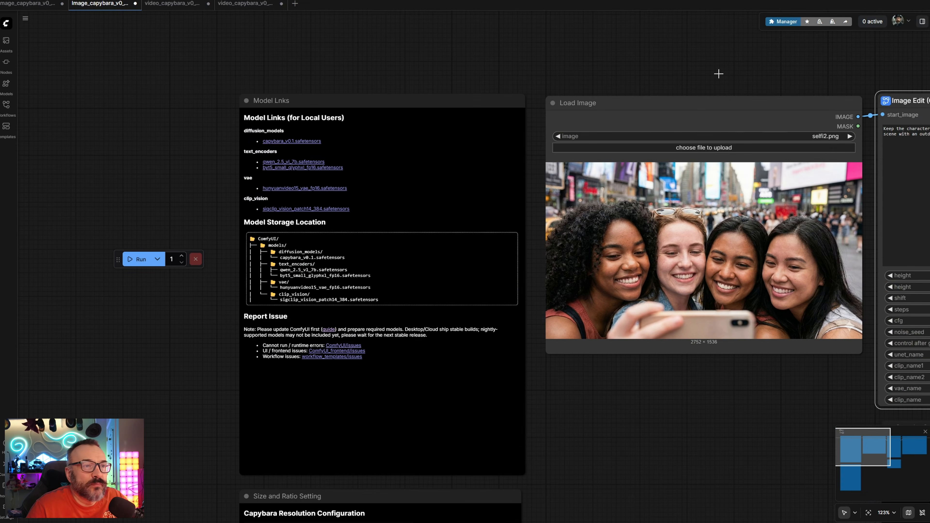
Switch to the image-to-video workflow and examine its image input, prompt and Save Video node.
drag(785, 50, 407, 66)
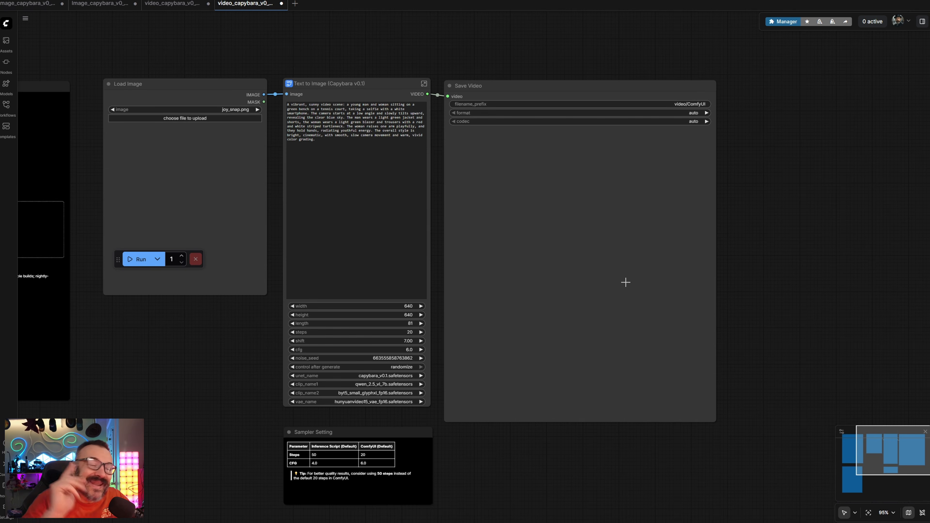
scroll(324, 92, up, 5)
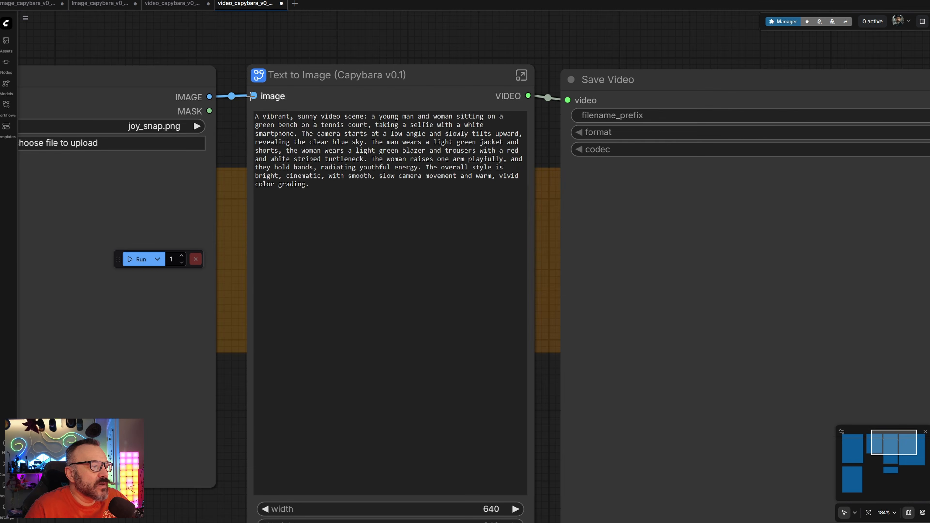
scroll(234, 101, down, 1)
drag(399, 54, 374, 37)
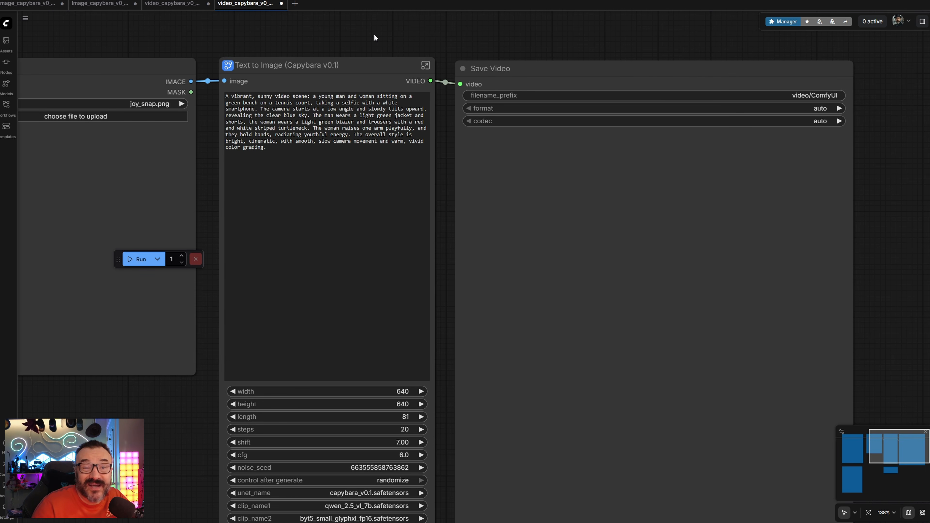
Open the Text to Image (Capybara v0.1) subgraph and examine its CLIP Vision Encode, ResizeAndPadImage and HunyuanVideo15ImageToVideo nodes.
click(425, 65)
scroll(525, 382, down, 7)
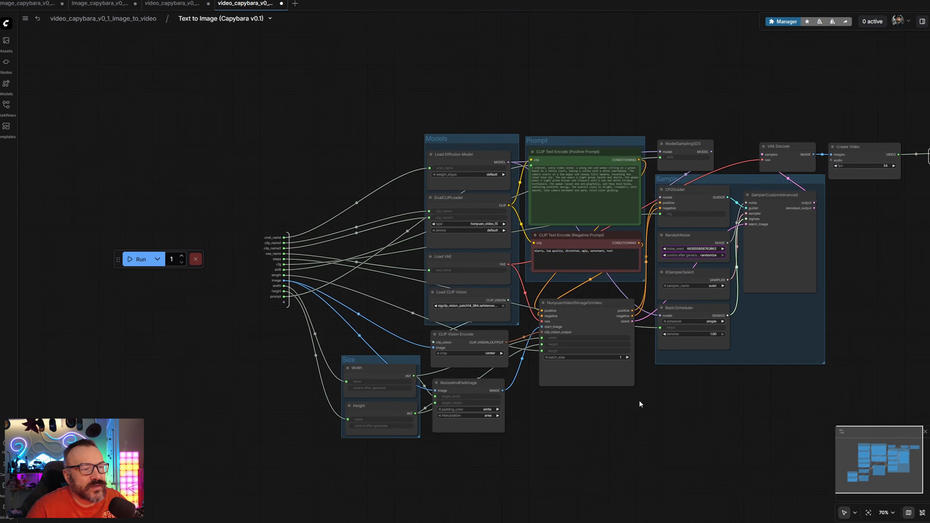
drag(639, 400, 491, 371)
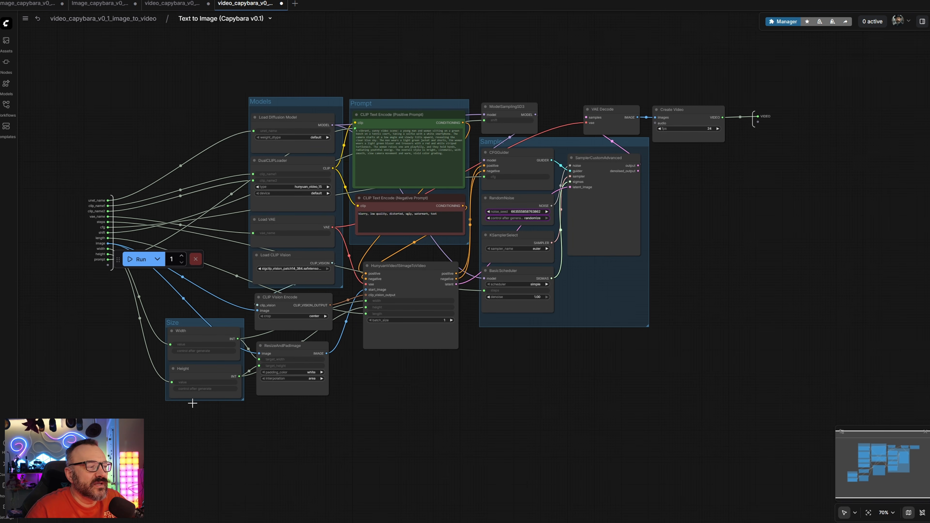
scroll(192, 403, up, 7)
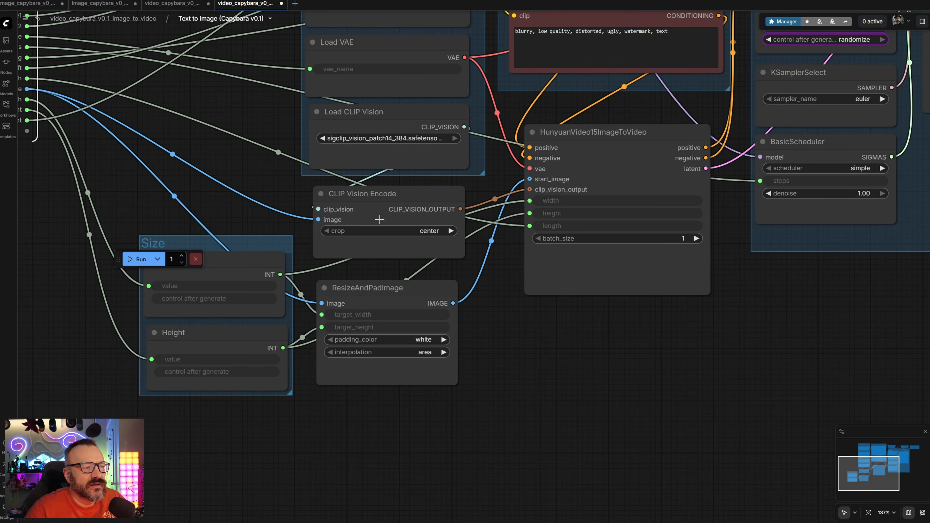
scroll(649, 332, down, 7)
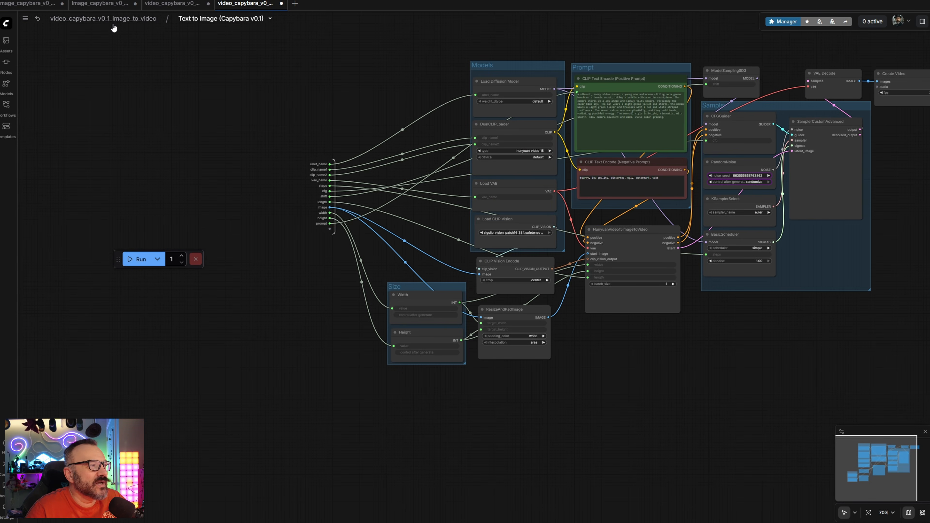
Return to the main image-to-video workflow and review the width, height and length settings.
click(101, 20)
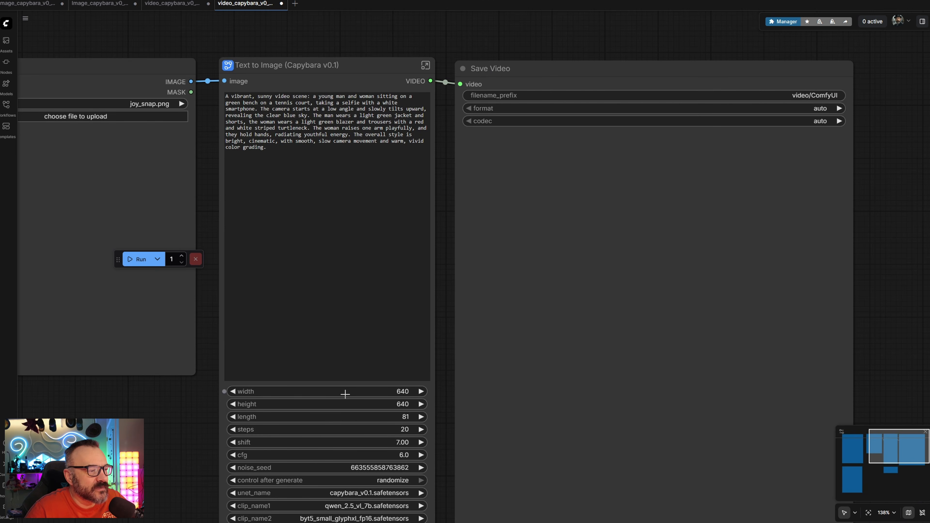
scroll(391, 410, up, 5)
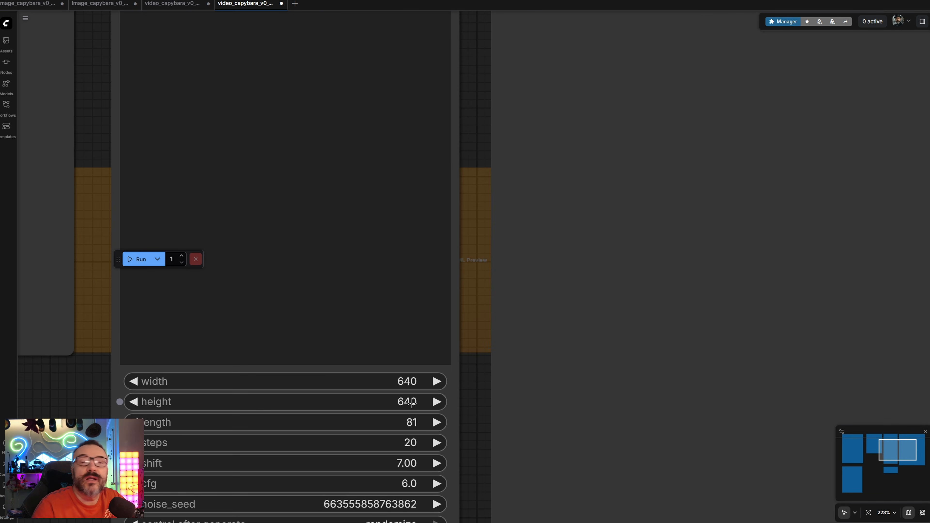
scroll(212, 210, down, 7)
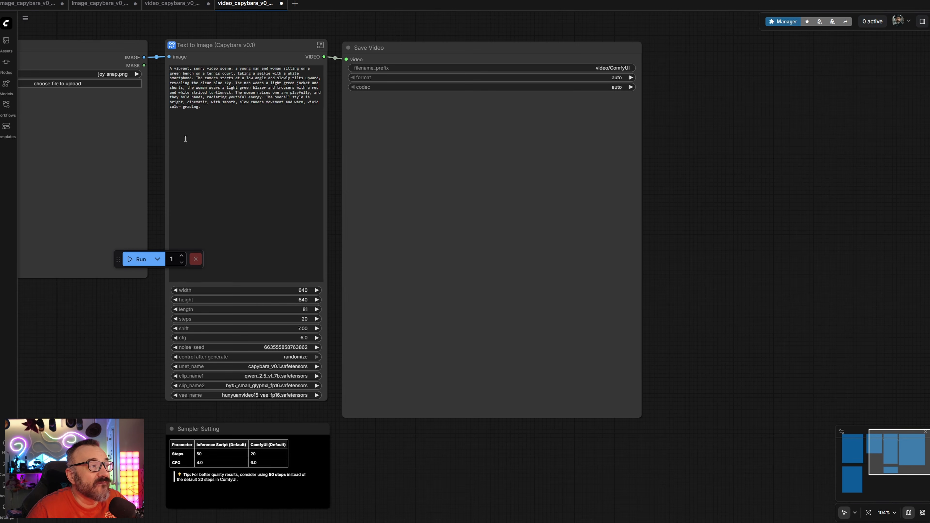
Switch to the video edit workflow and play the ComfyUI_00001_ video beside the rococo.png reference image.
click(169, 4)
drag(490, 303, 350, 325)
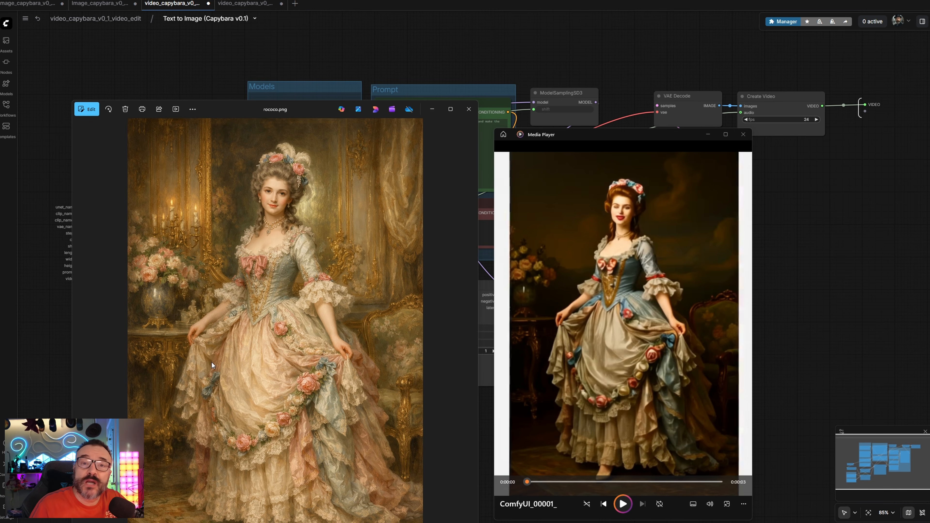
click(622, 504)
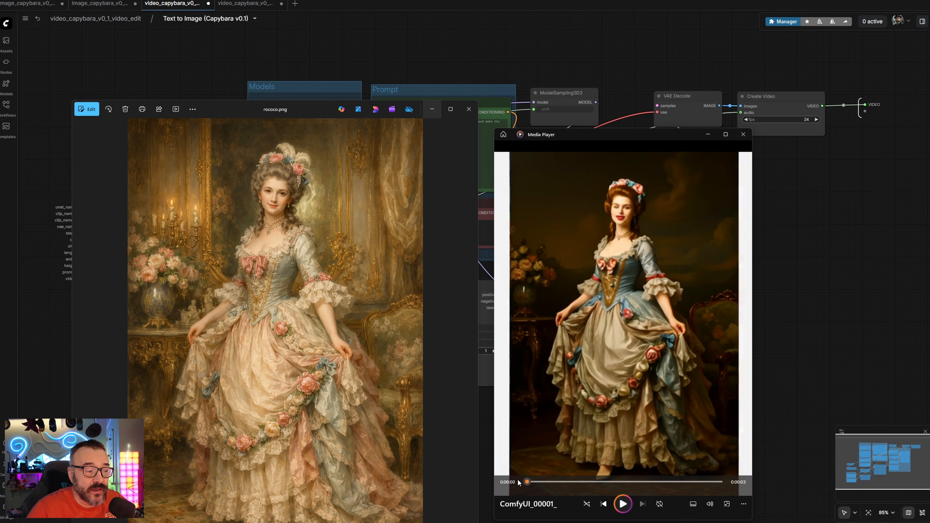
click(622, 504)
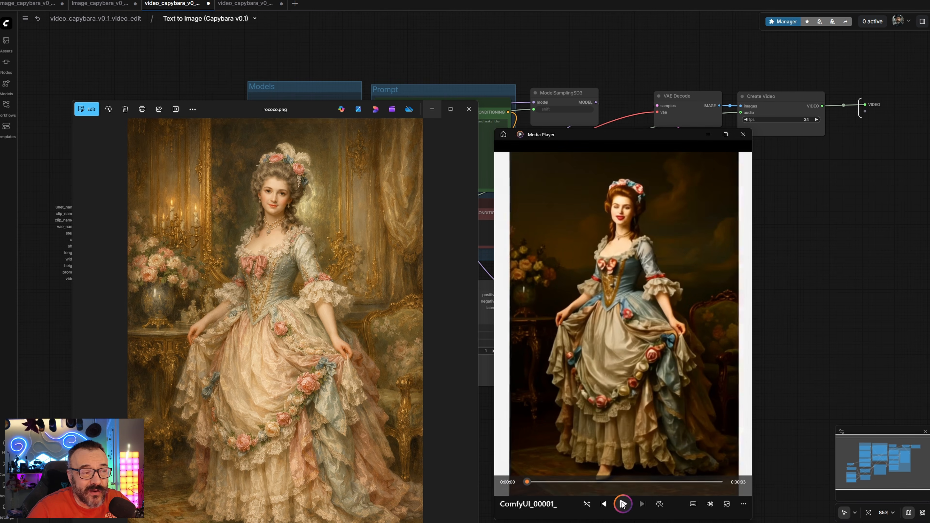
click(623, 504)
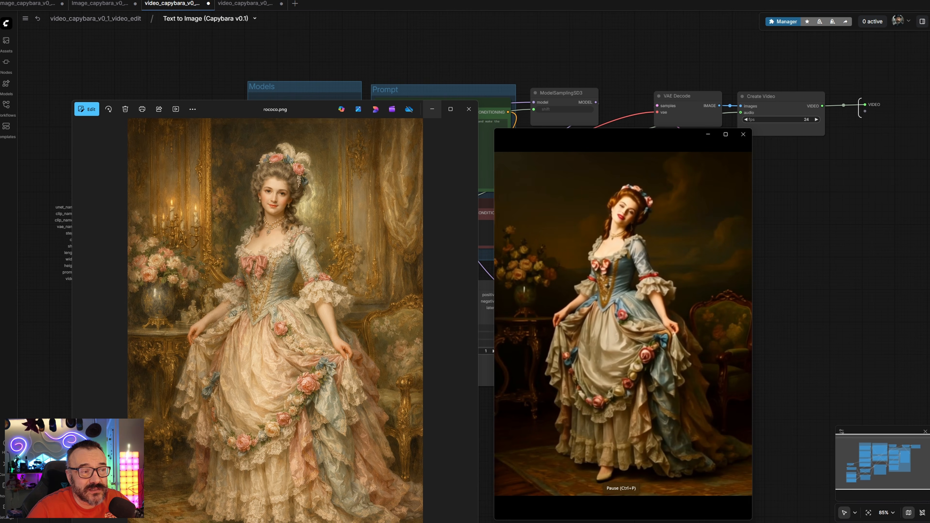